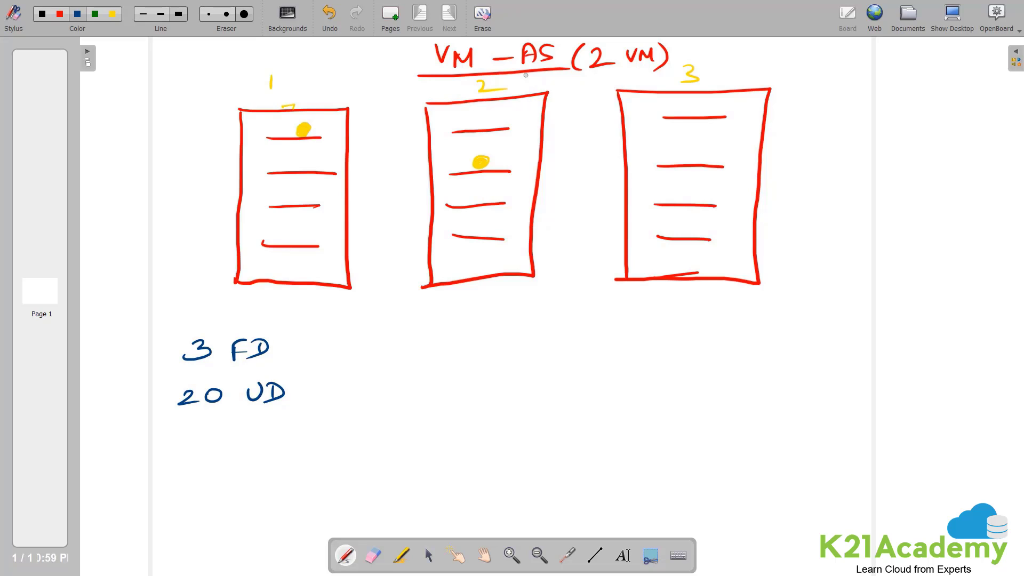
- Draw a closing brace after the 3 FD and 20 UD notes and handwrite 99.95% beside it
mouse_move(319, 340)
mouse_down()
mouse_move(342, 371)
mouse_move(321, 415)
mouse_up()
mouse_move(415, 355)
mouse_down()
mouse_move(417, 376)
mouse_move(446, 375)
mouse_up()
click(468, 363)
drag(495, 347, 494, 369)
mouse_move(499, 348)
mouse_down()
mouse_move(496, 367)
mouse_move(525, 346)
mouse_up()
drag(557, 335, 542, 375)
click(536, 348)
click(571, 363)
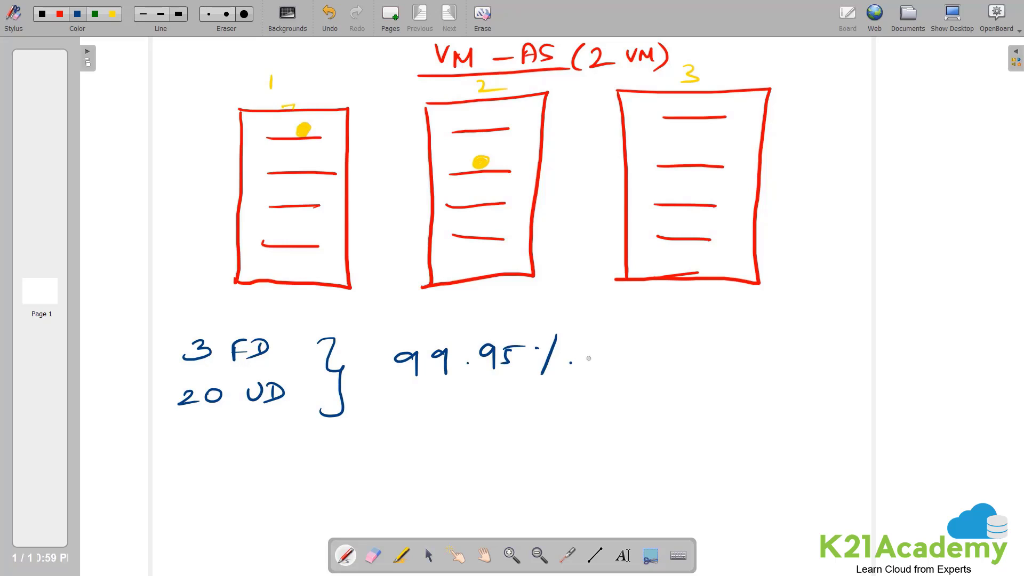
- Handwrite "(4 hrs 50 mnts)" after the 99.95% note
mouse_move(652, 342)
mouse_down()
mouse_move(650, 375)
mouse_move(681, 365)
mouse_up()
drag(678, 356, 679, 374)
drag(703, 342, 713, 368)
mouse_move(716, 360)
mouse_down()
mouse_move(762, 365)
mouse_move(840, 347)
mouse_up()
drag(849, 325, 846, 369)
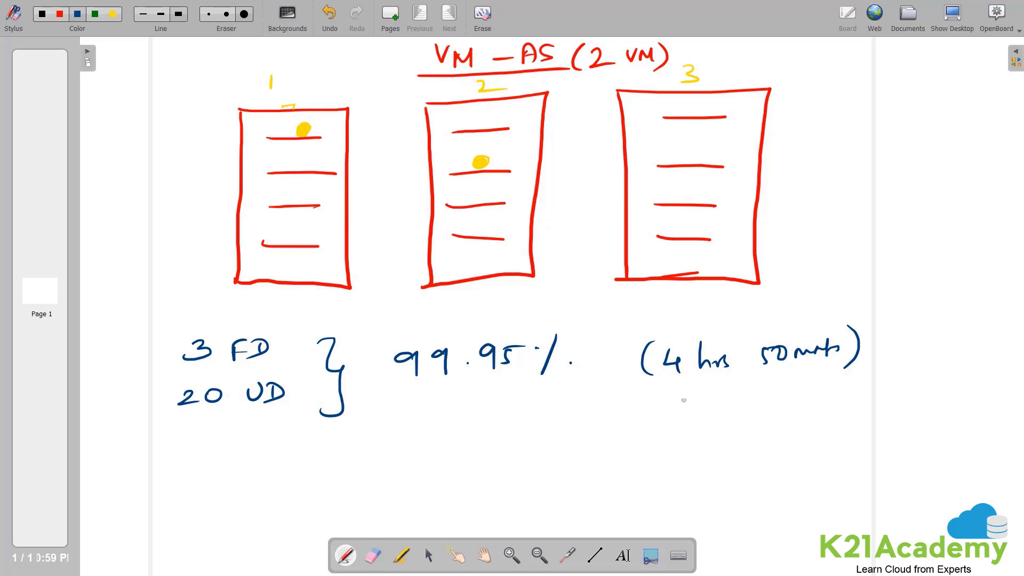
drag(667, 379, 673, 378)
drag(763, 373, 768, 373)
- Switch to the Azure portal and start a new virtual machine in a new resource group named HA
key(ctrl+shift+h)
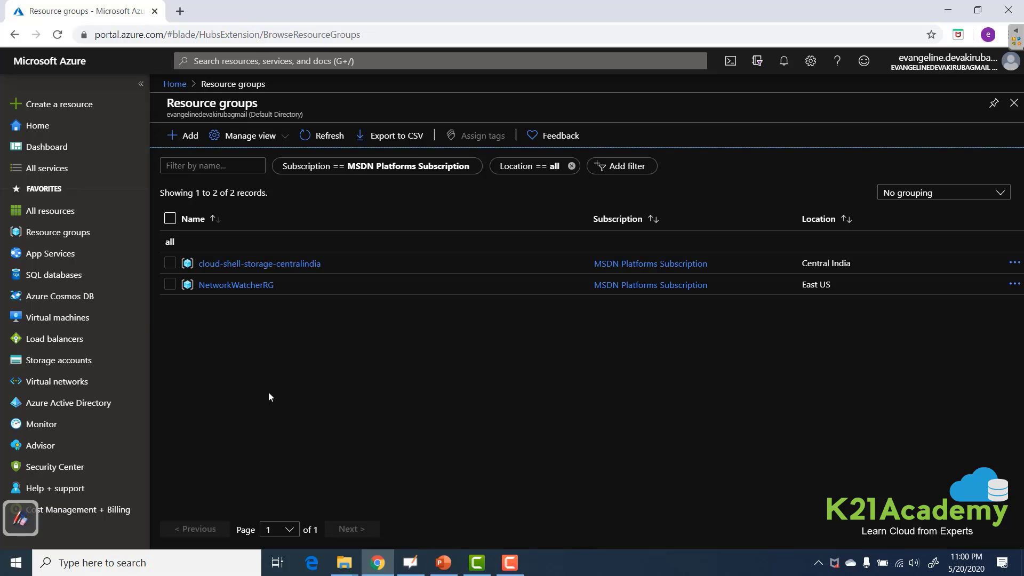
click(69, 317)
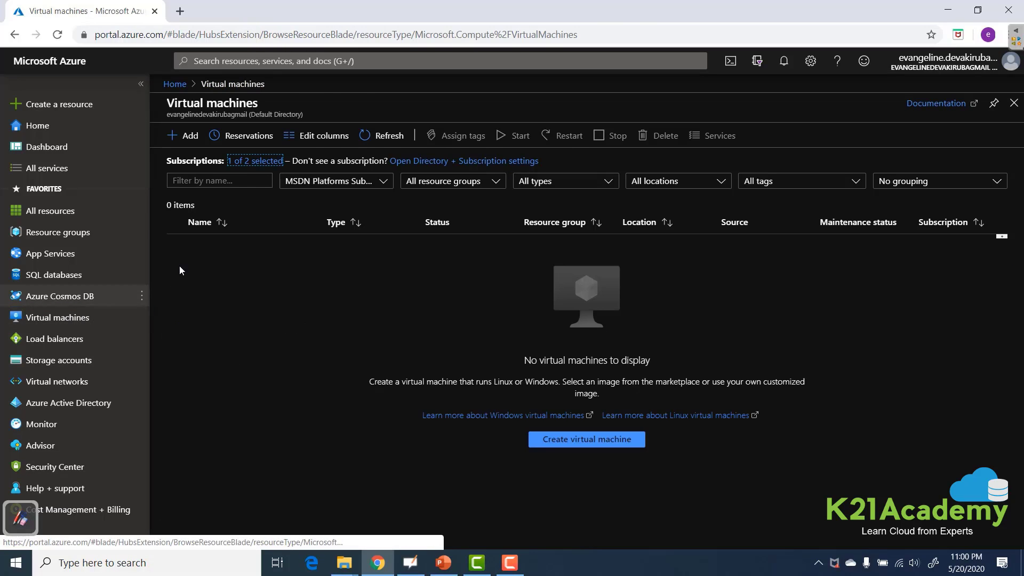
click(187, 135)
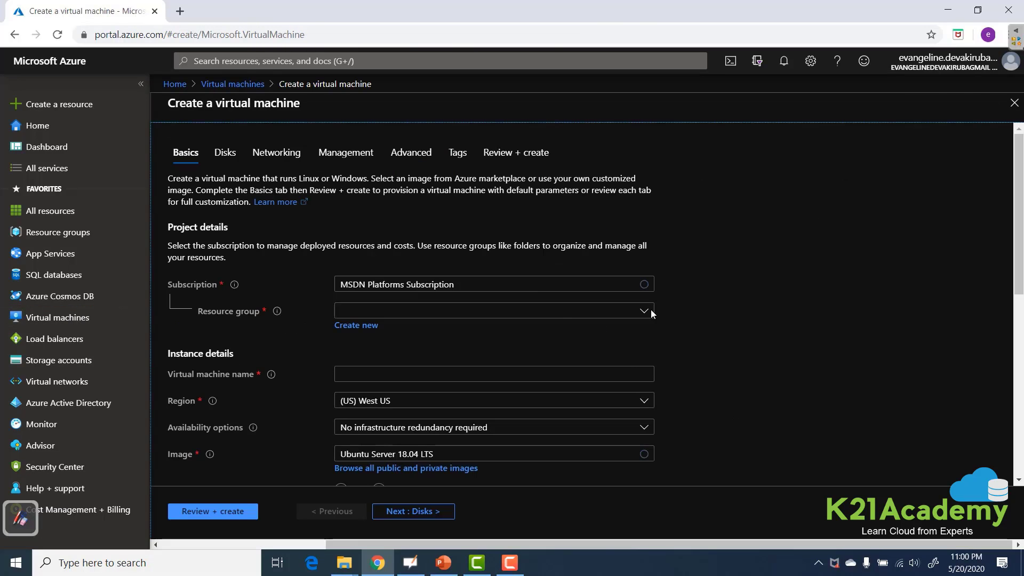
click(363, 328)
text(HA)
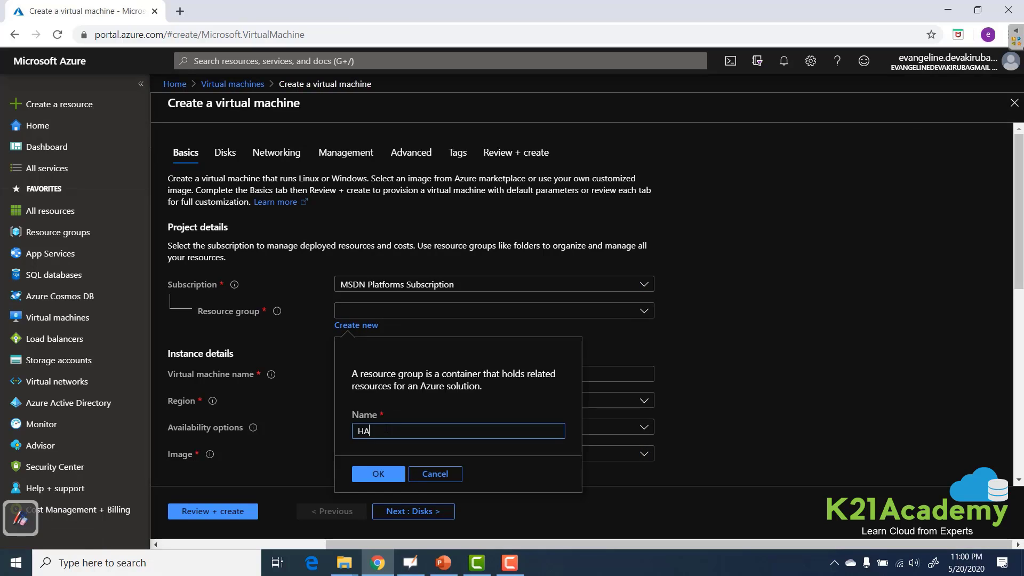
click(365, 475)
- Name the virtual machine vmas and set its region to (US) East US
click(350, 374)
text(vmas)
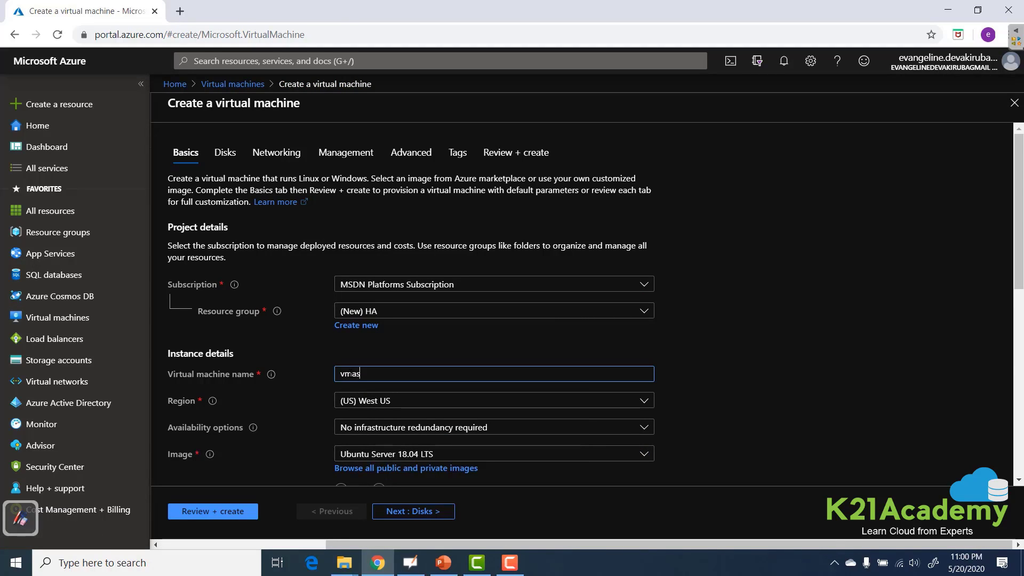
scroll(854, 326, down, 3)
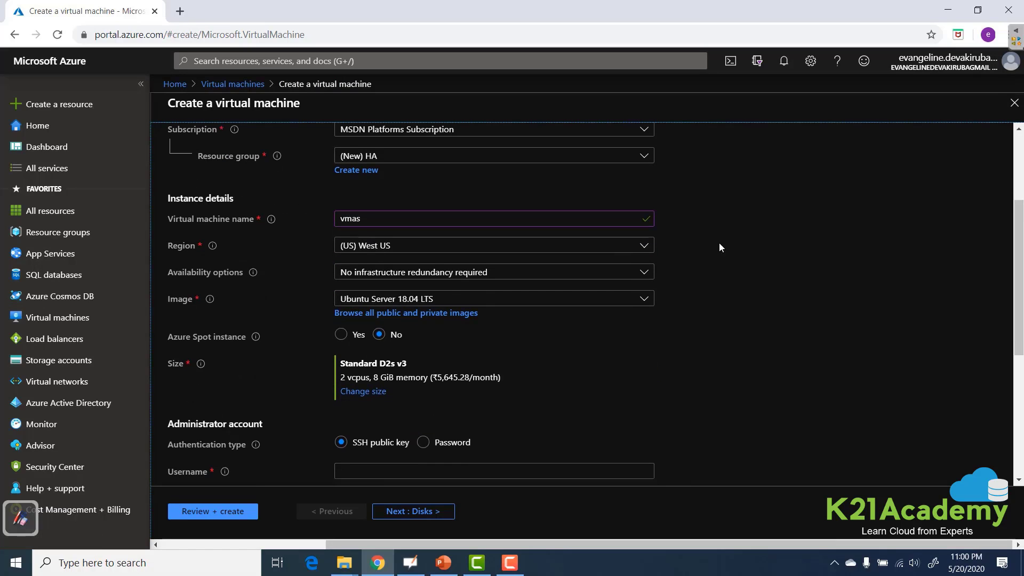
click(645, 245)
scroll(419, 258, up, 5)
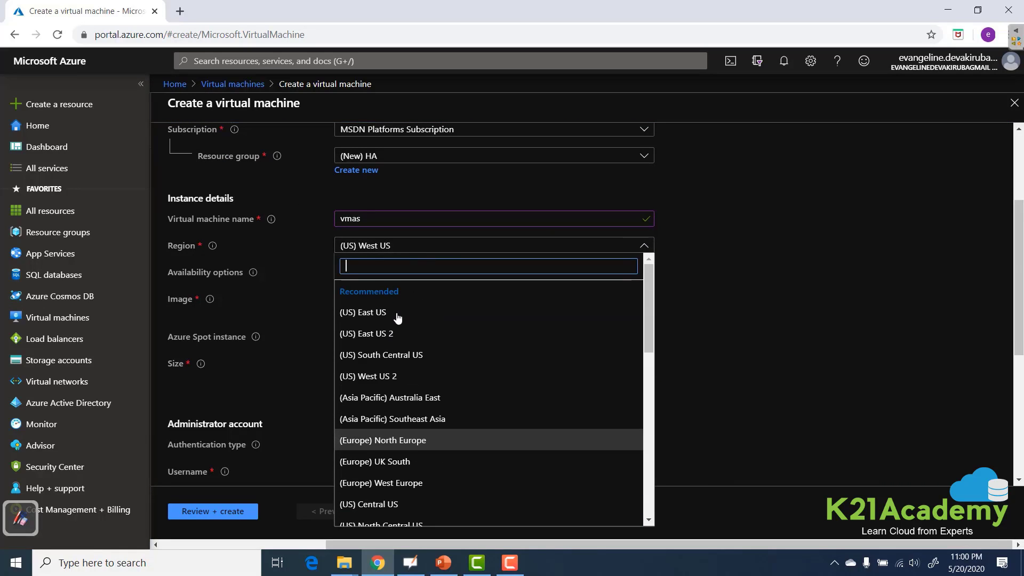
click(369, 312)
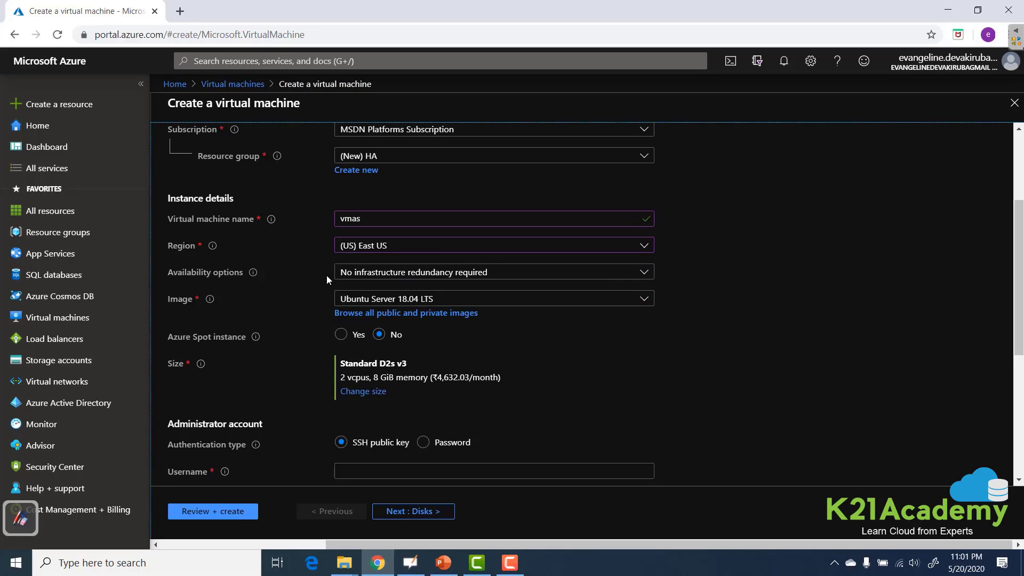
- Choose Availability set as the availability option and start a new availability set named as1
click(644, 272)
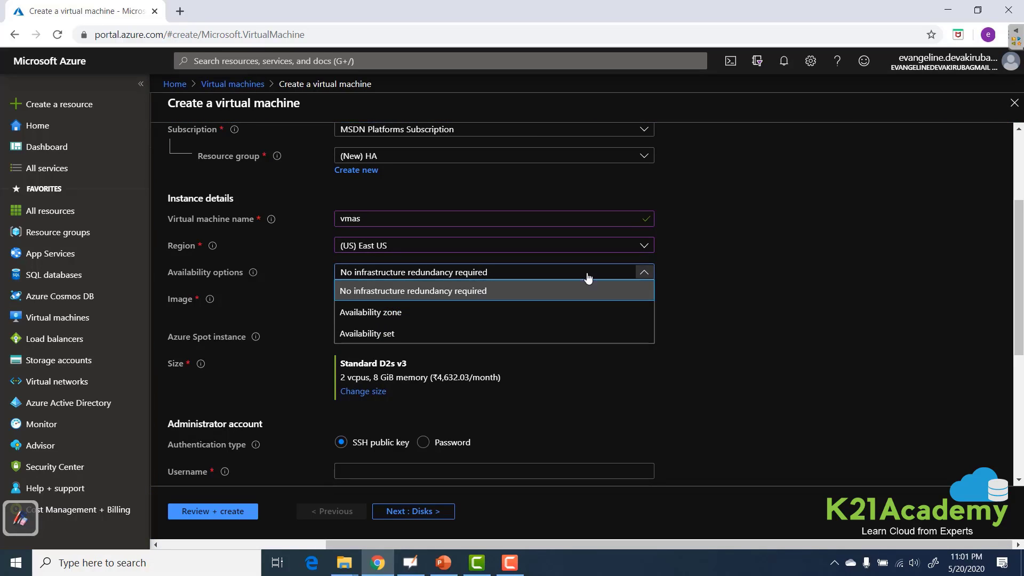
click(377, 334)
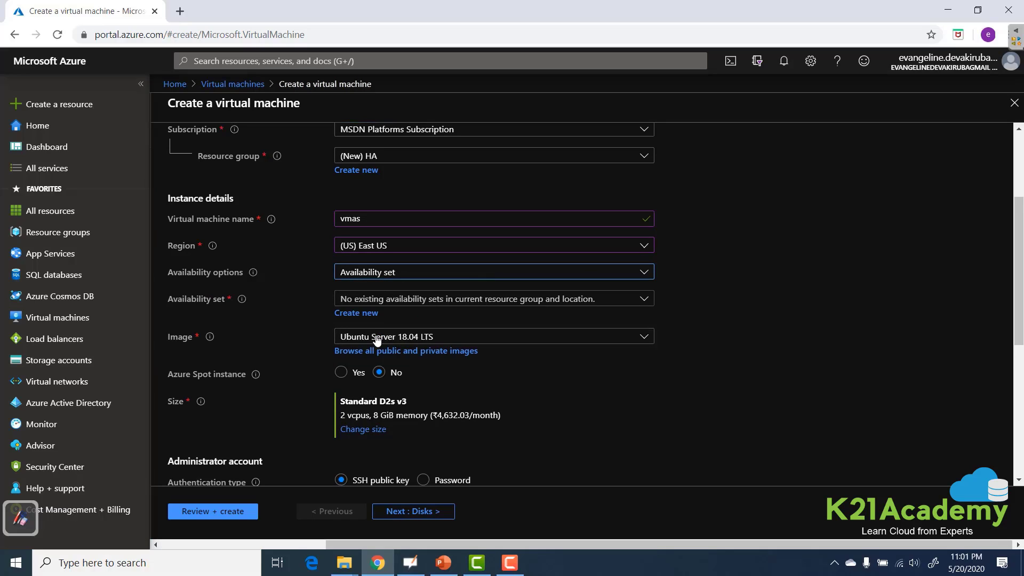
click(354, 314)
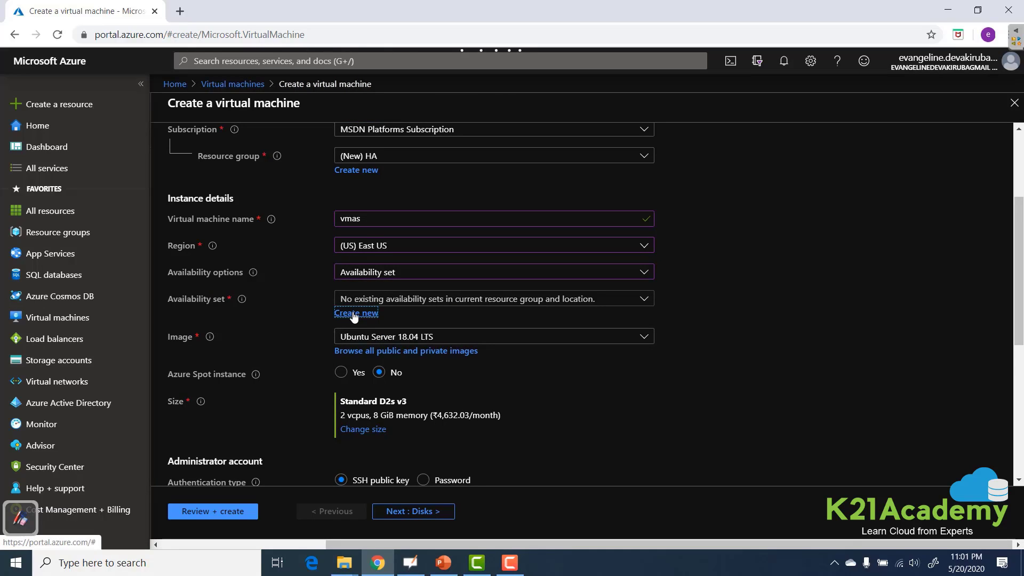
click(785, 179)
text(as1)
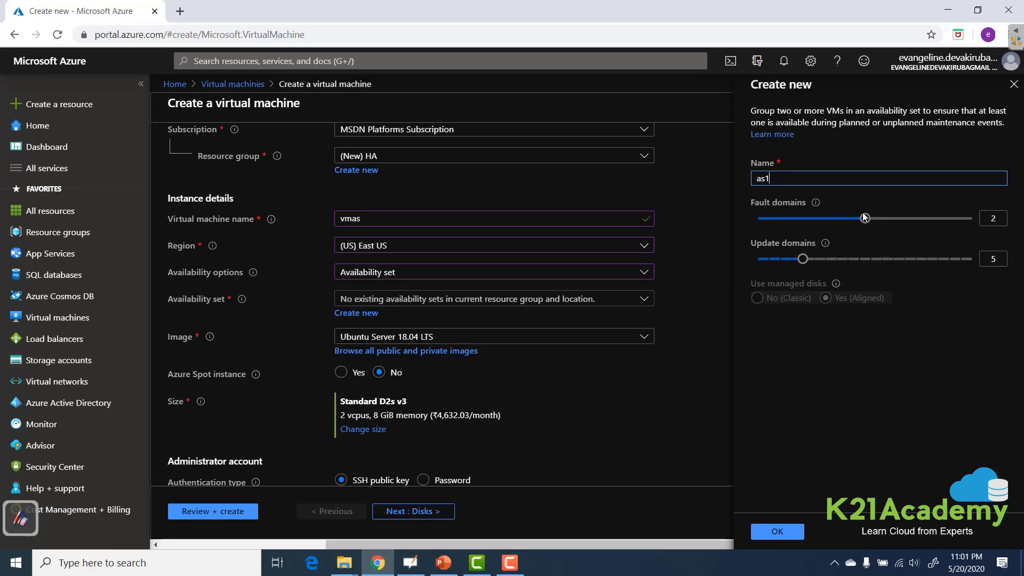
- Set the availability set's fault domains to 3 and update domains to 20
click(972, 219)
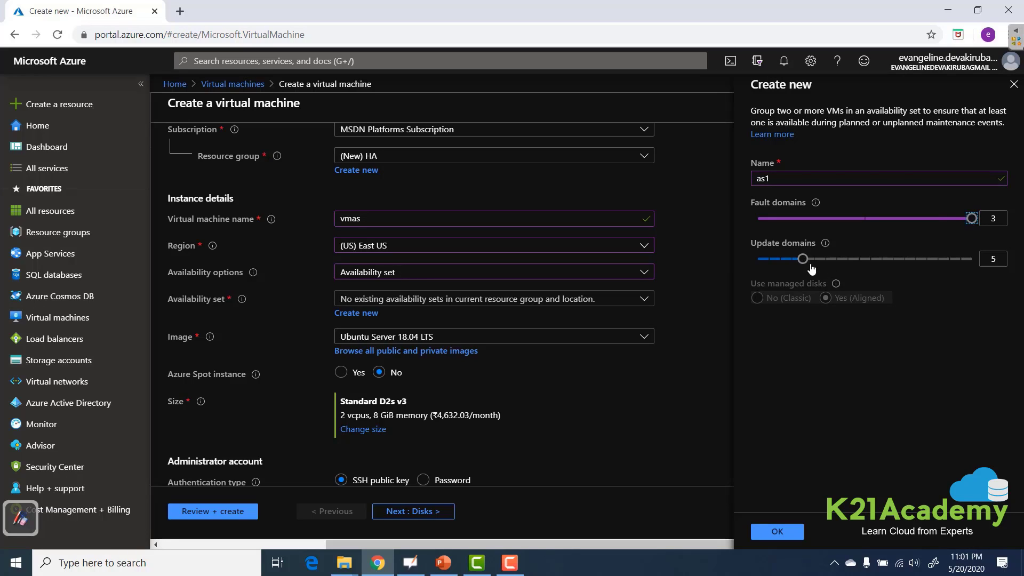
drag(803, 259, 984, 277)
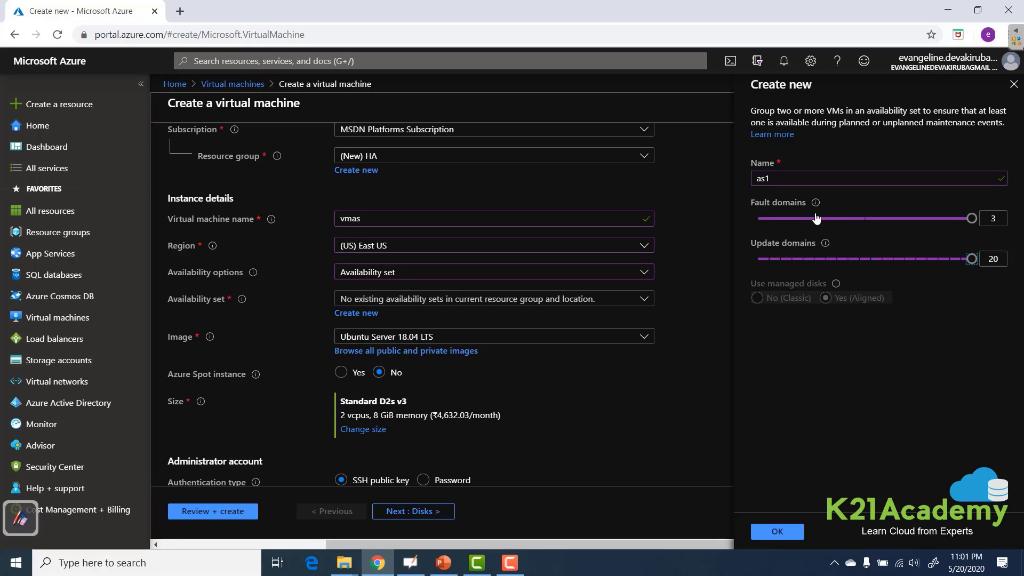
- Set the fault domains to 2, lower the update domains, and accept the new availability set
drag(972, 219, 825, 226)
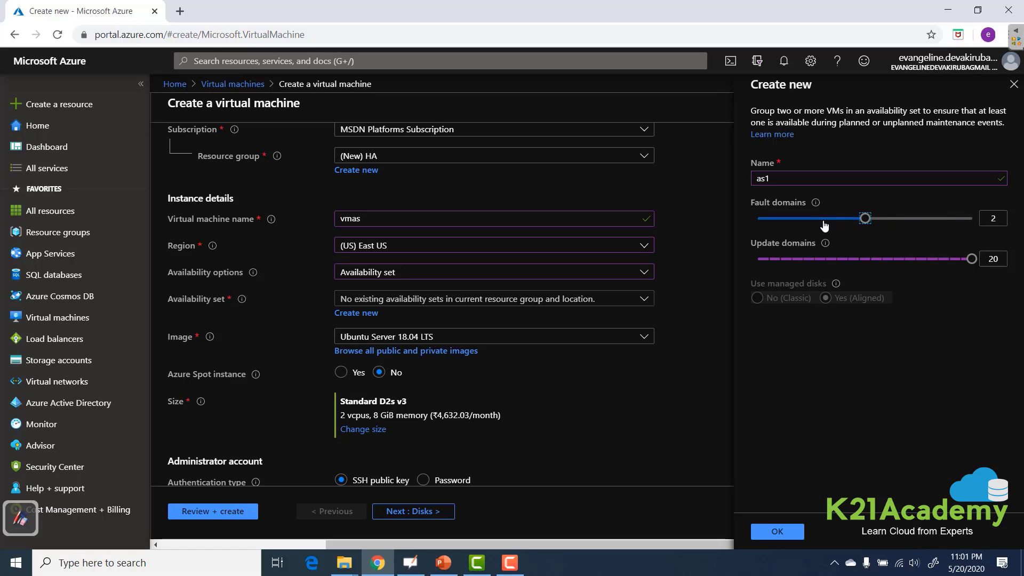
drag(974, 260, 784, 280)
click(855, 361)
click(777, 531)
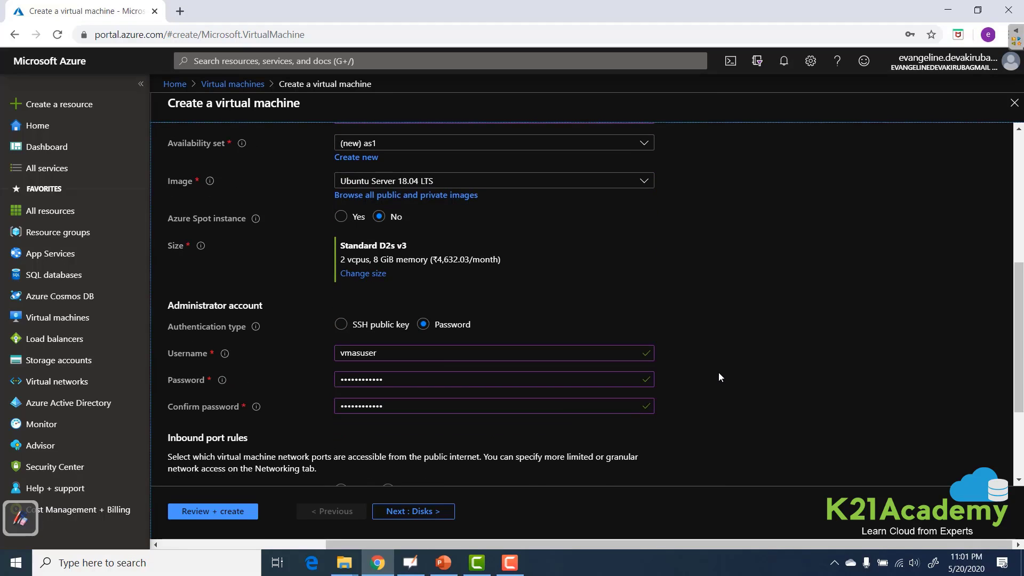
- Add HTTP (80) and HTTPS (443) to the allowed inbound ports and continue past the disk options to networking
scroll(718, 372, down, 1)
scroll(719, 373, down, 3)
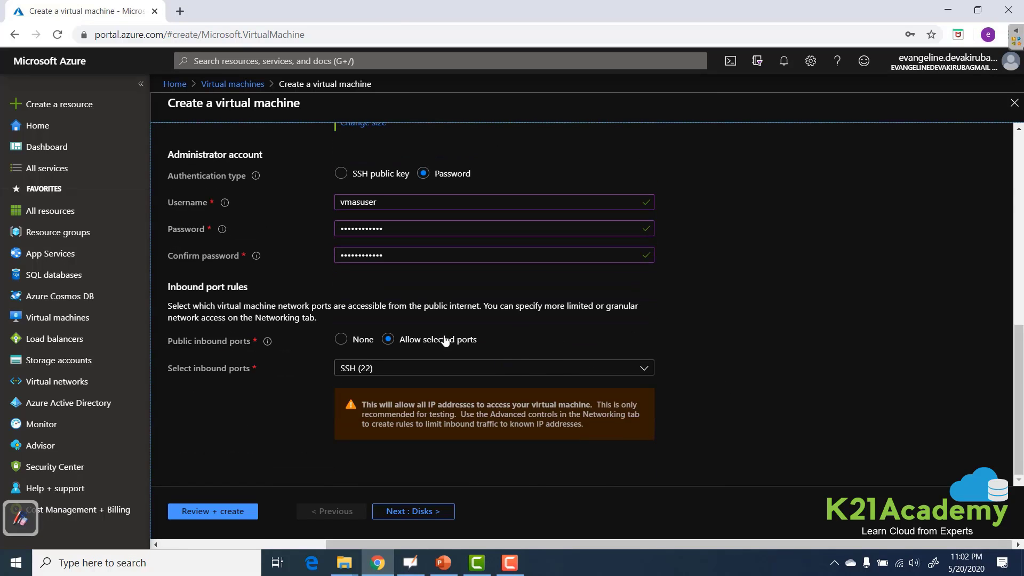
click(396, 374)
click(377, 388)
click(376, 409)
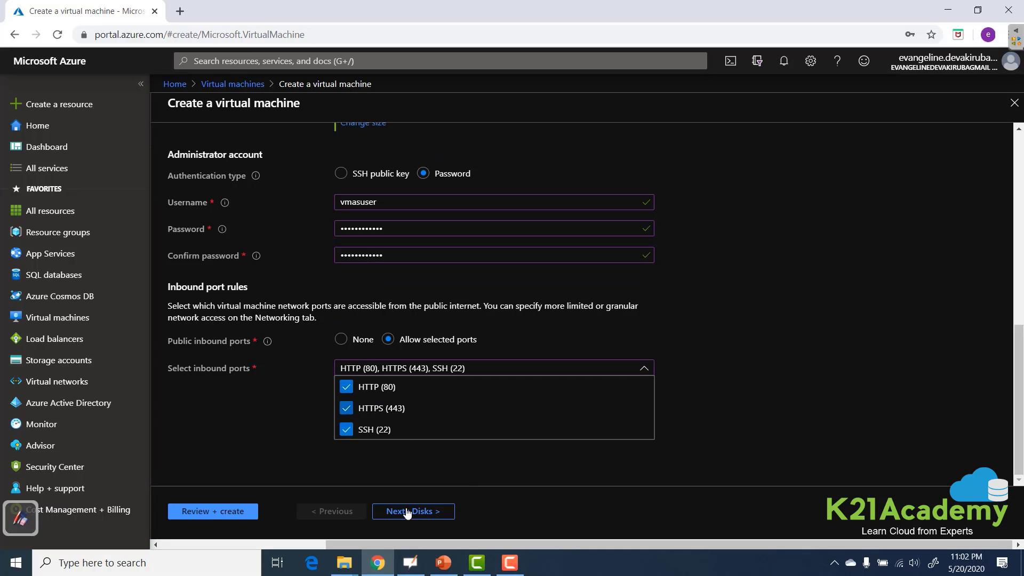
click(411, 511)
click(444, 513)
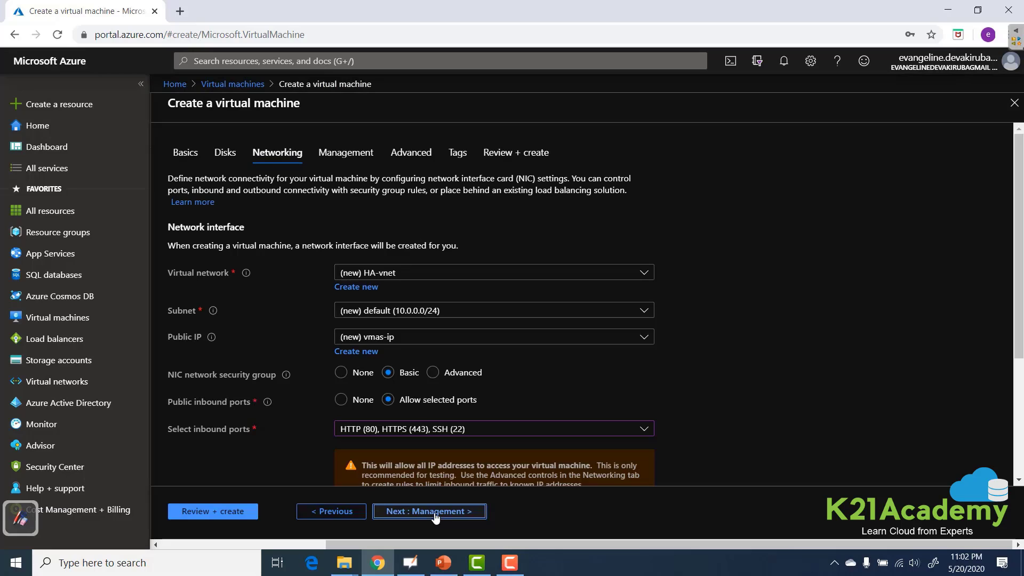
- Turn off boot diagnostics and auto-shutdown in the management options, then validate and deploy the vmas virtual machine
click(435, 513)
click(379, 322)
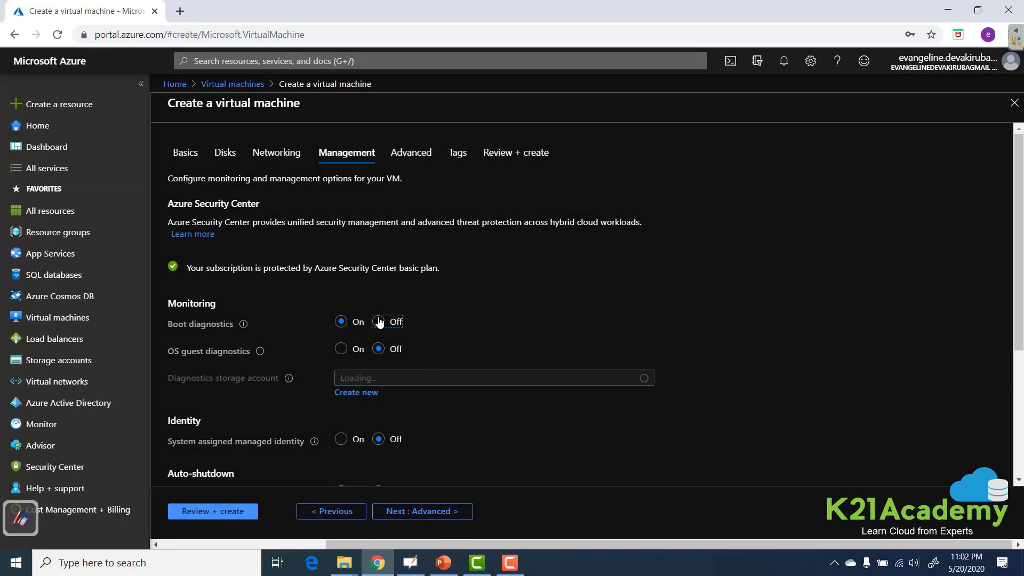
scroll(379, 322, down, 3)
click(380, 282)
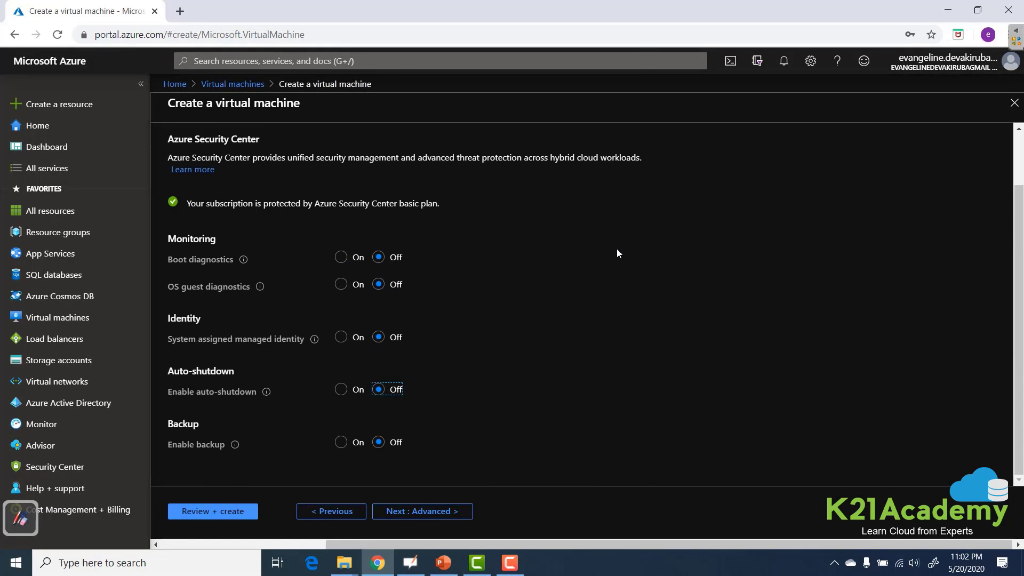
click(212, 511)
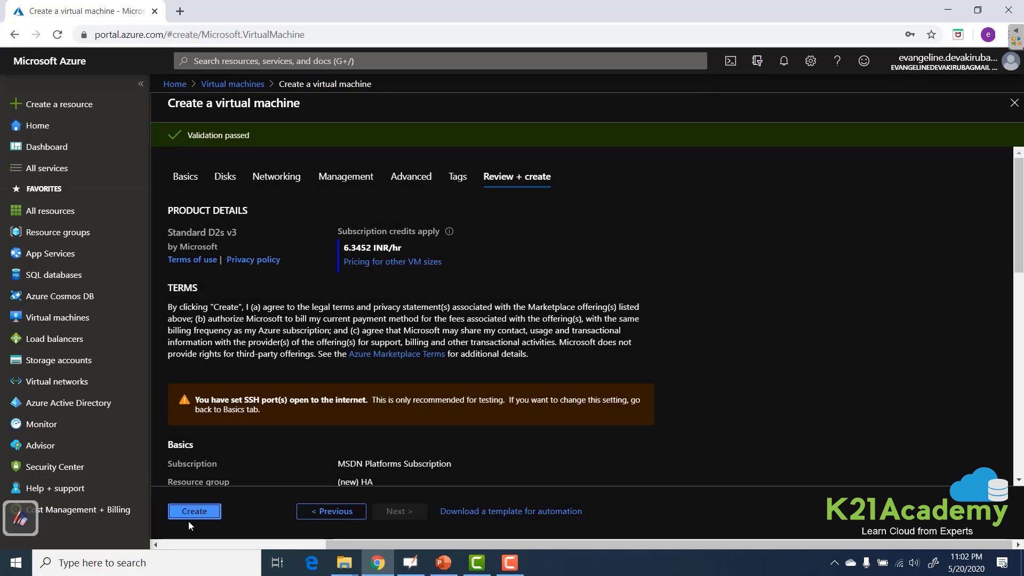
click(187, 512)
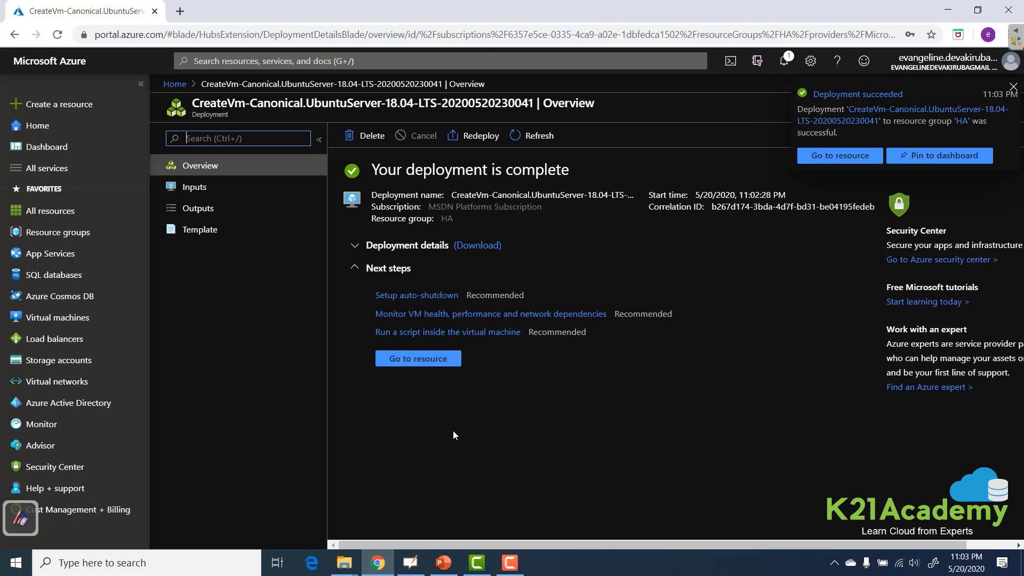
- Start a second virtual machine in the existing resource group HA and name it vmas1
click(57, 317)
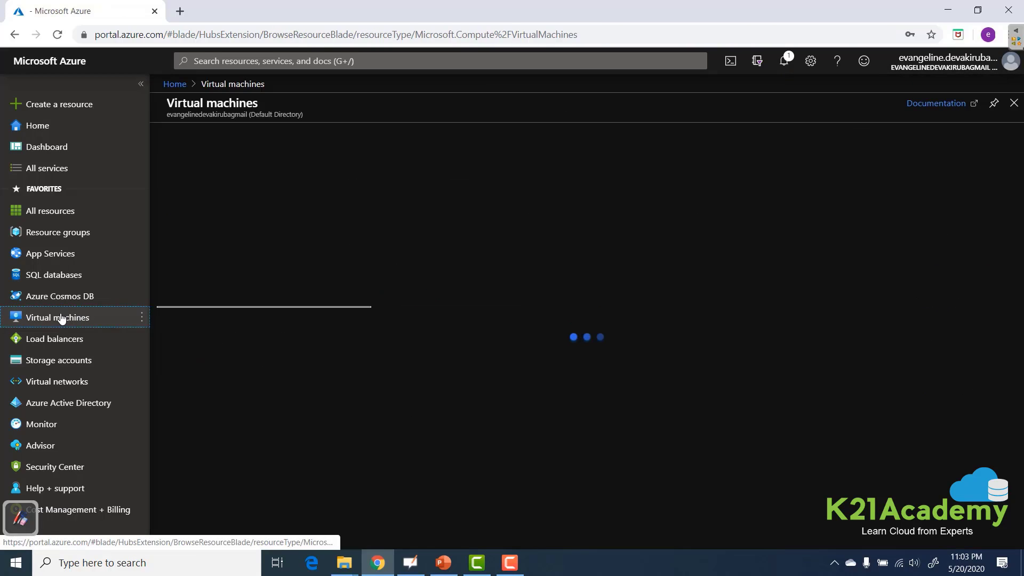
click(195, 140)
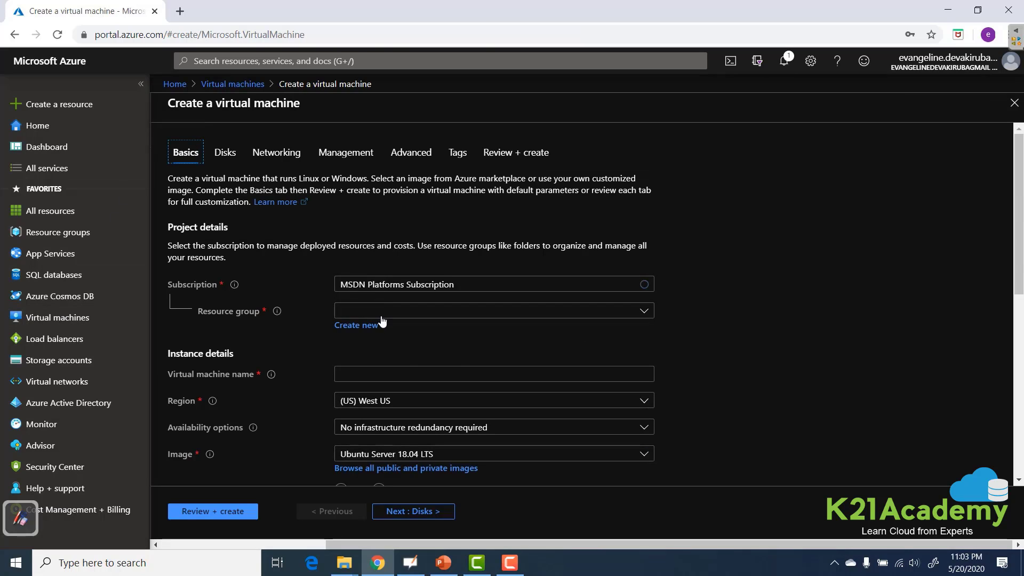
click(374, 312)
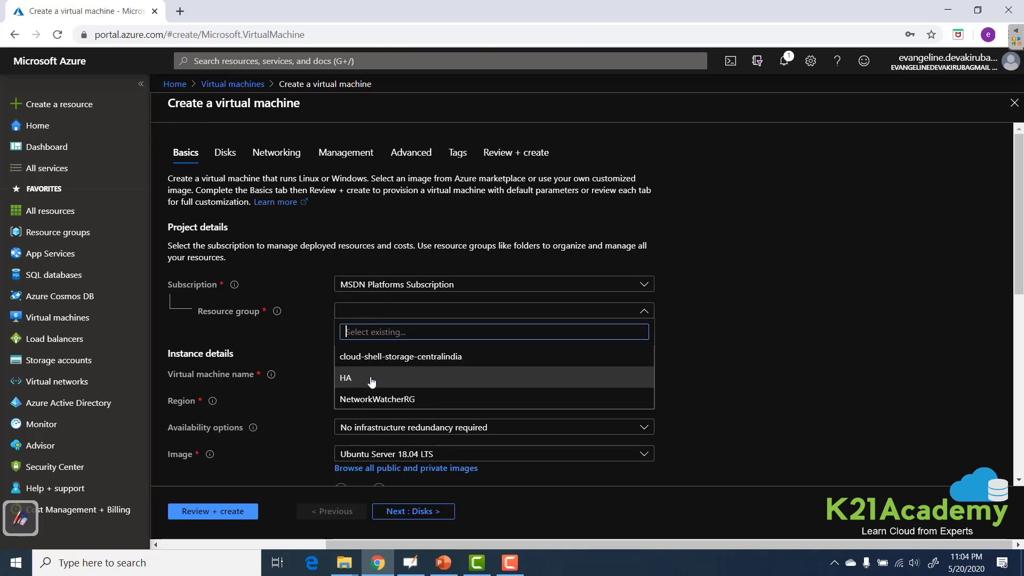
click(372, 378)
click(372, 374)
text(vmas1)
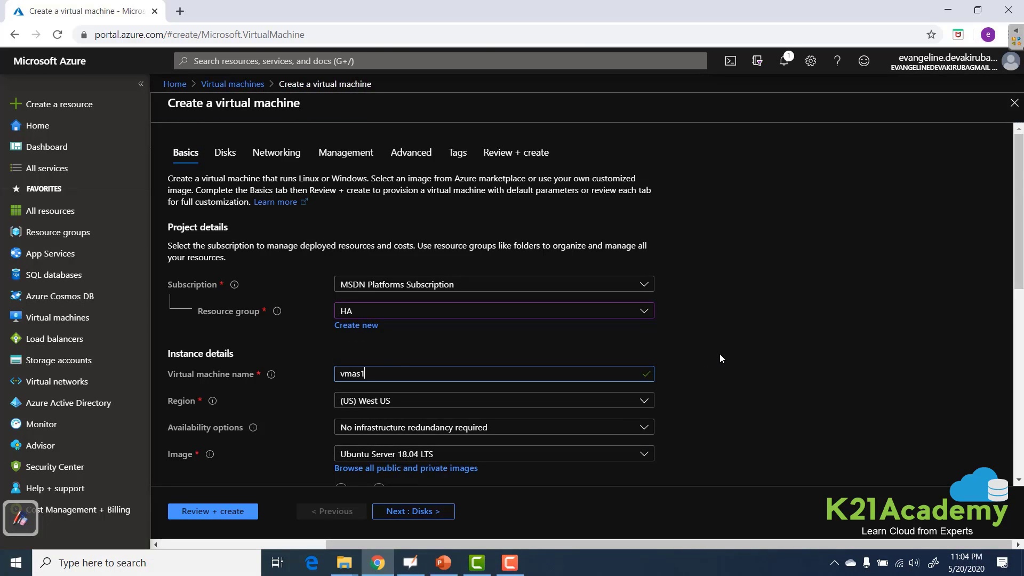
- Set the region of vmas1 to (US) East US and assign it to the existing availability set as1
scroll(719, 354, down, 3)
click(480, 246)
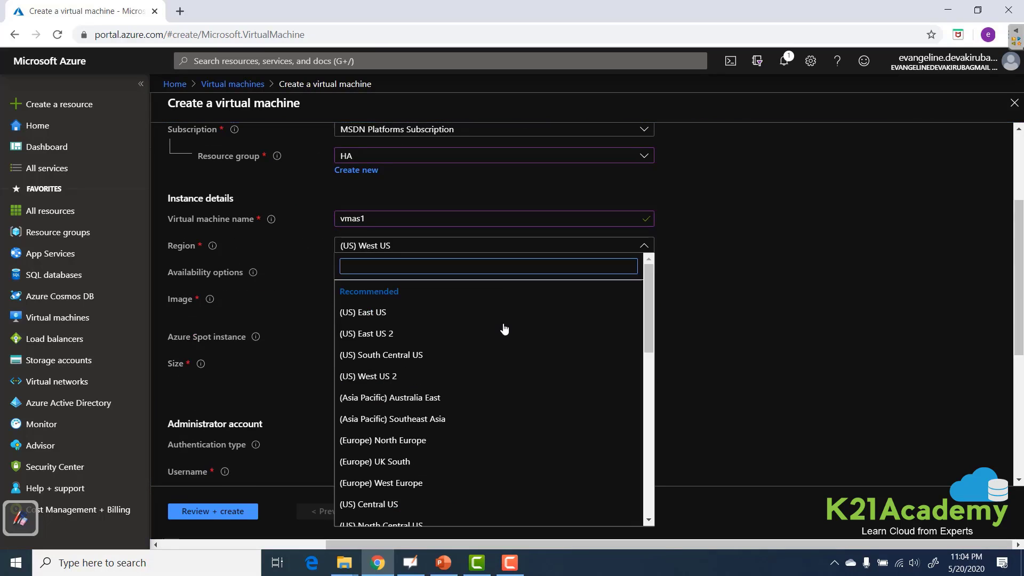
click(393, 313)
click(421, 275)
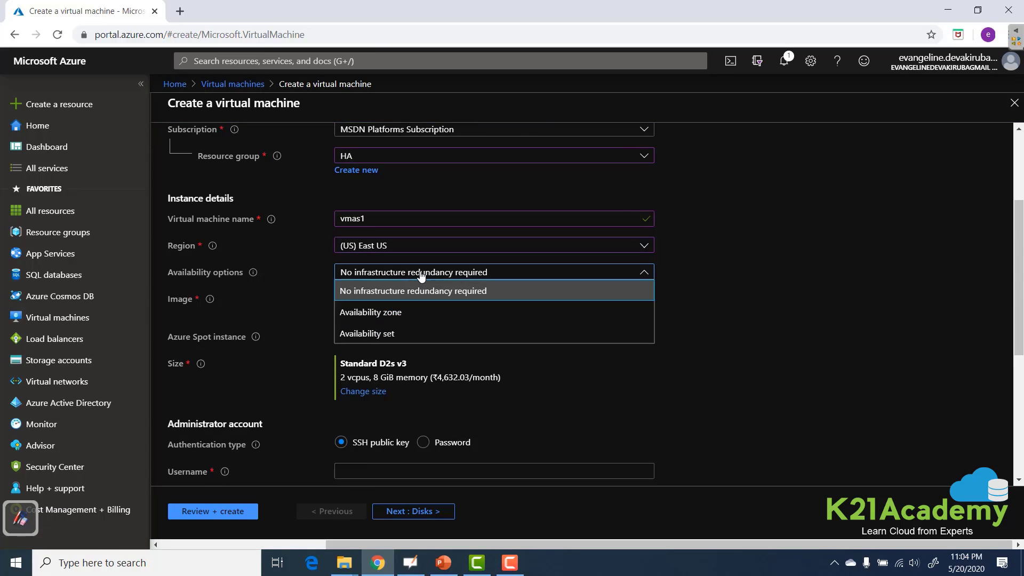
click(405, 334)
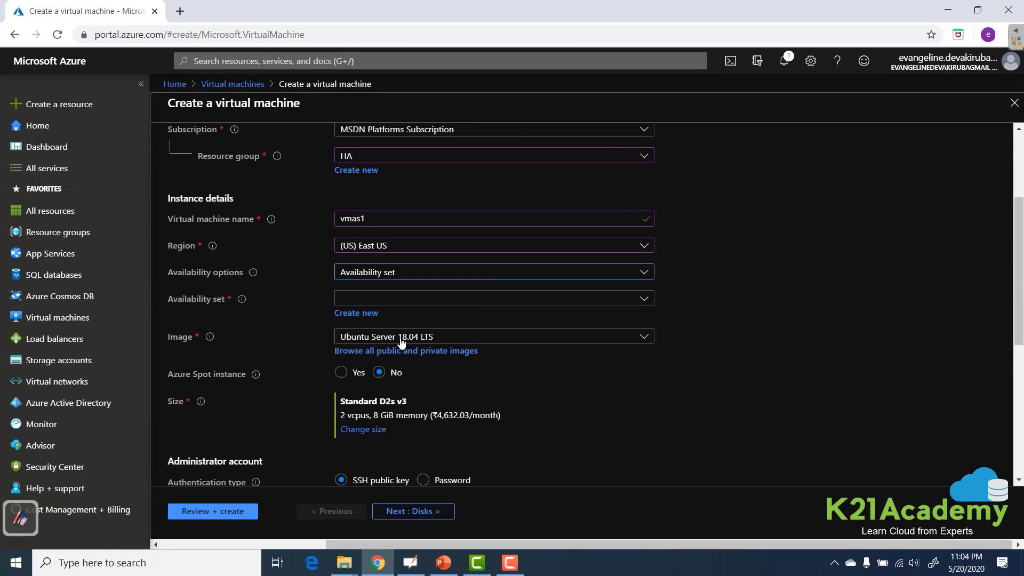
click(394, 302)
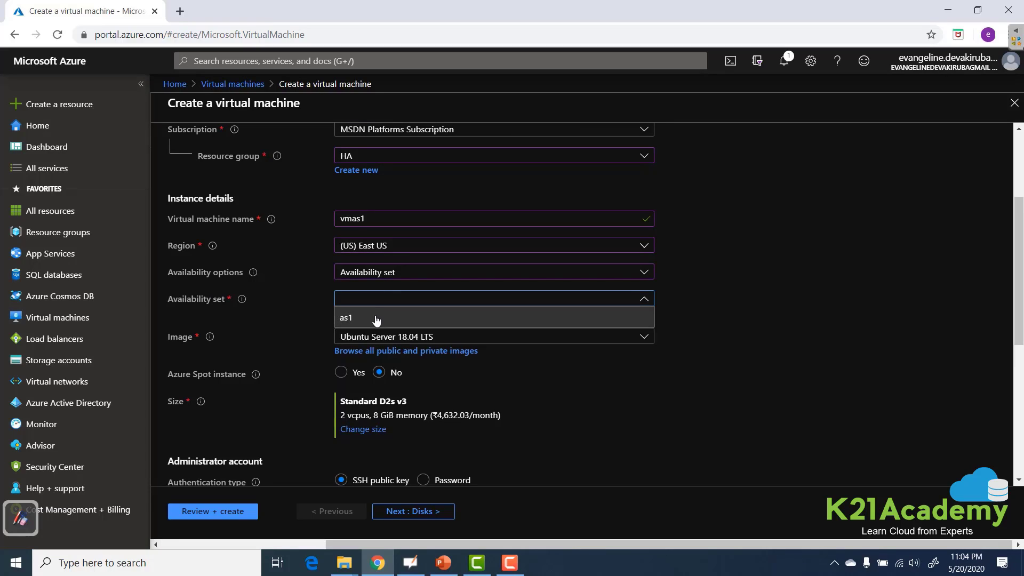
click(375, 318)
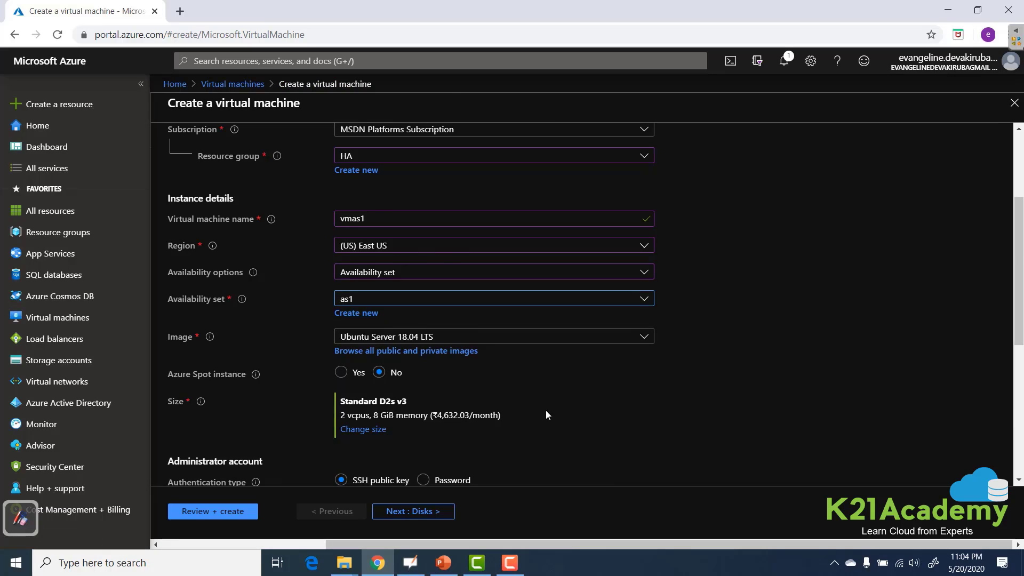
- Choose password authentication for vmas1 and set the administrator username to vmas1user
scroll(499, 419, down, 3)
click(423, 323)
click(432, 353)
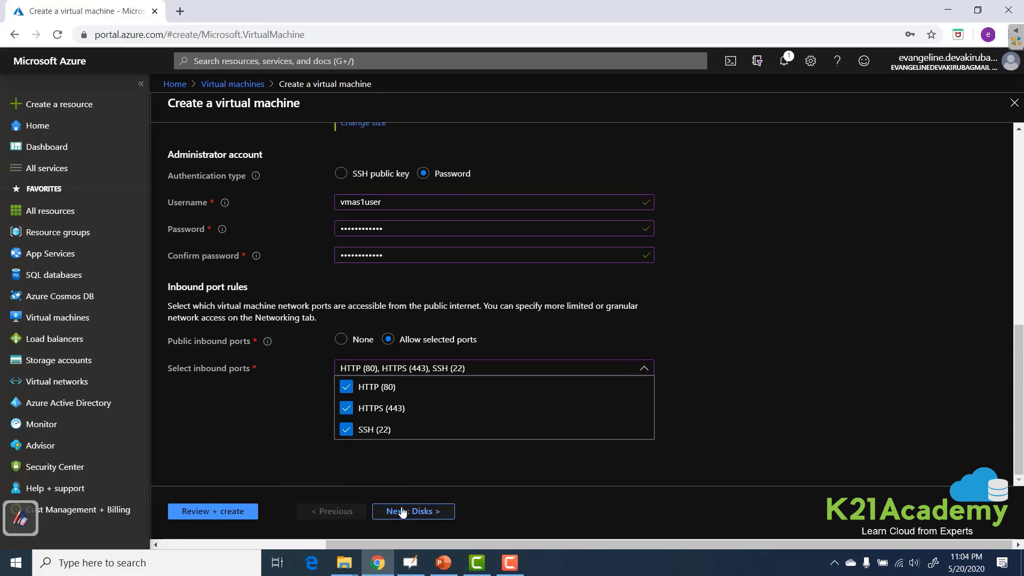
- Accept the inbound port selection and default disk options for vmas1, and proceed to its networking settings
click(402, 512)
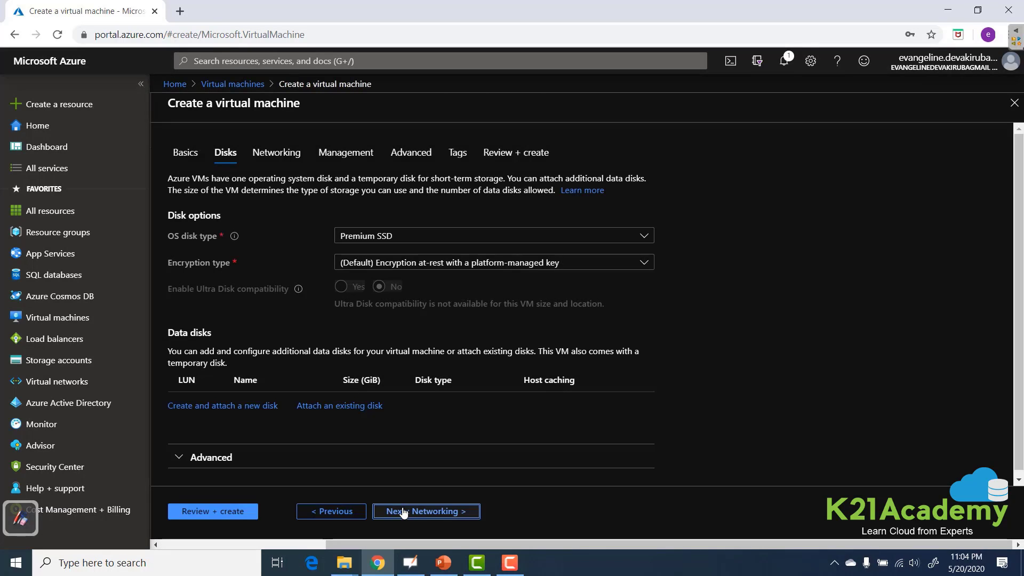
click(403, 512)
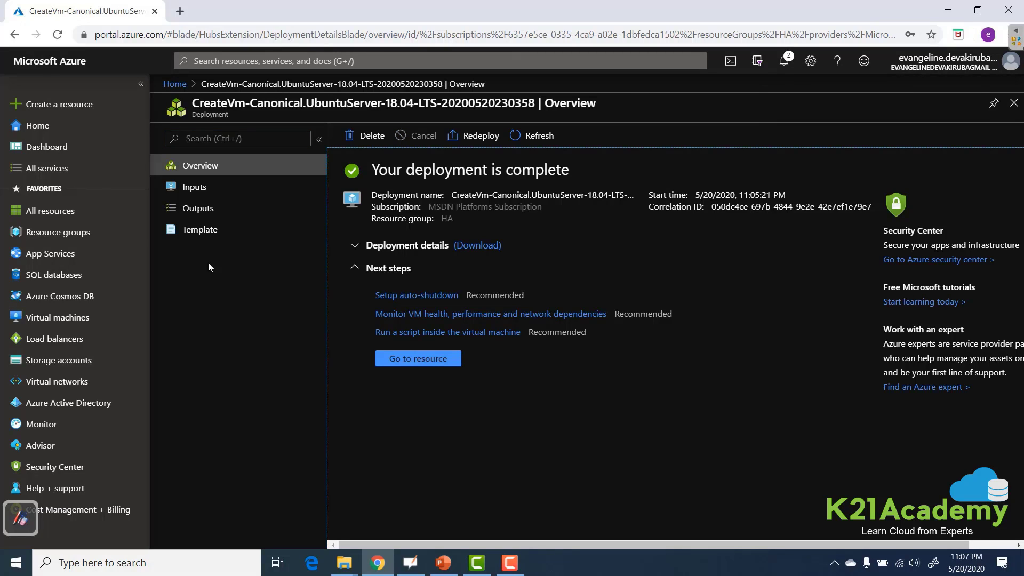
- Review the resources in resource group HA and the domains of availability set as1, and switch to the Update and Fault Domains slide
click(65, 234)
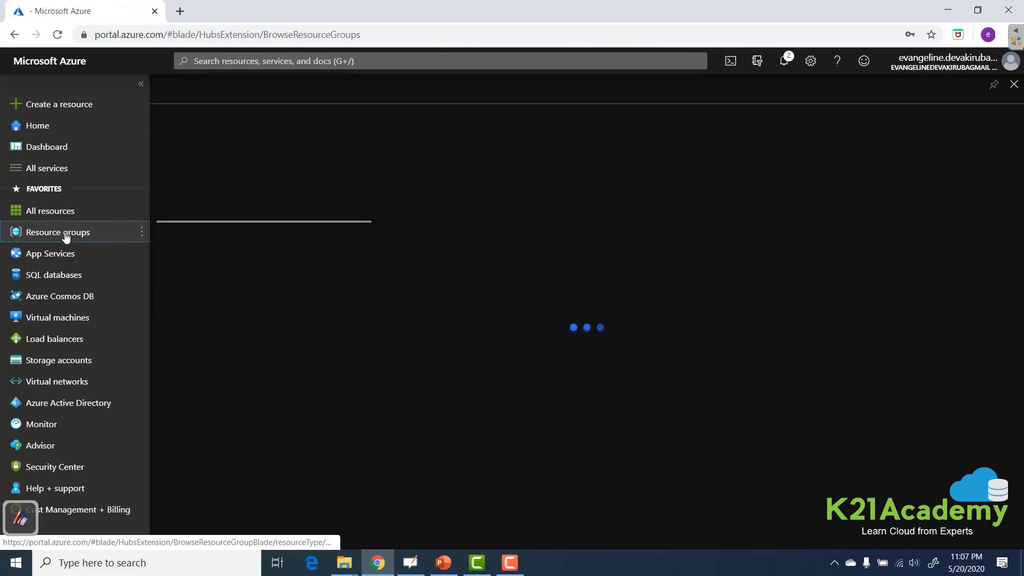
click(208, 265)
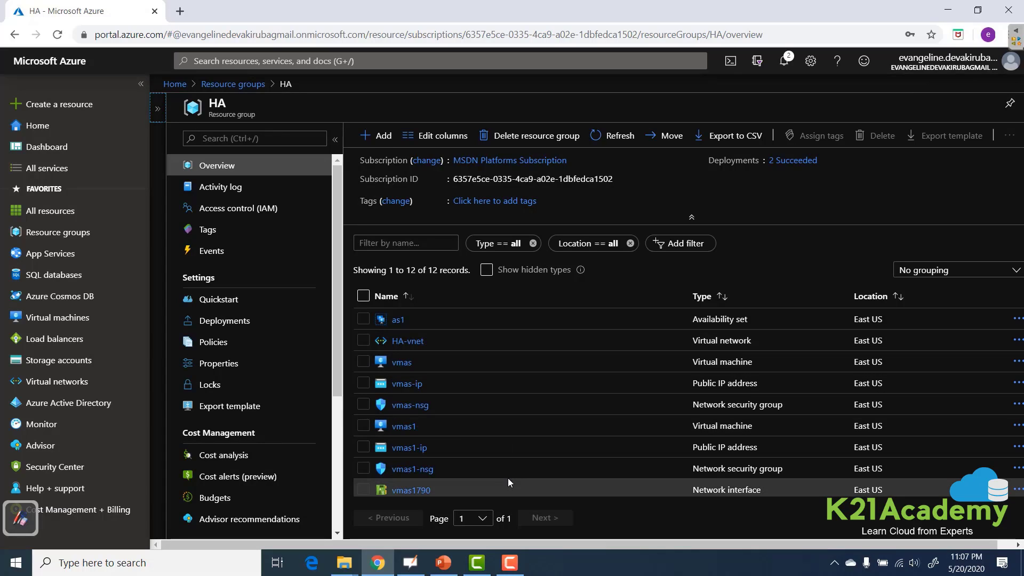
scroll(508, 483, down, 2)
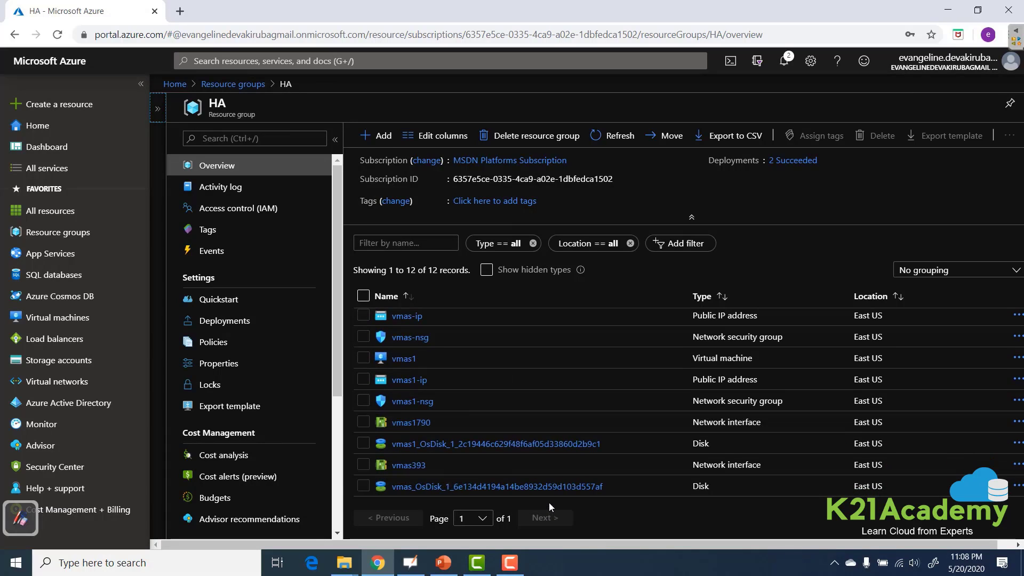
scroll(542, 415, up, 3)
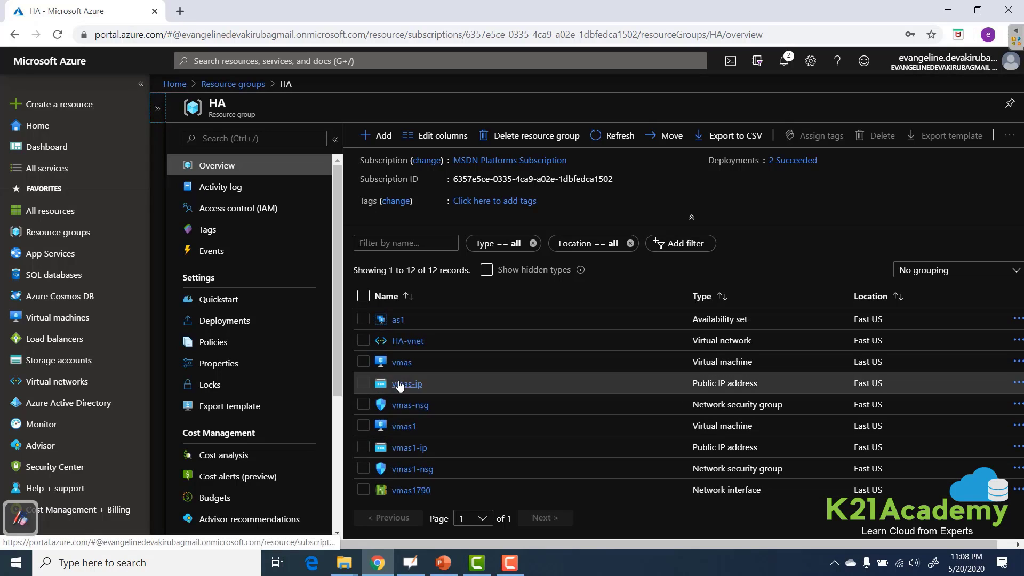
click(398, 321)
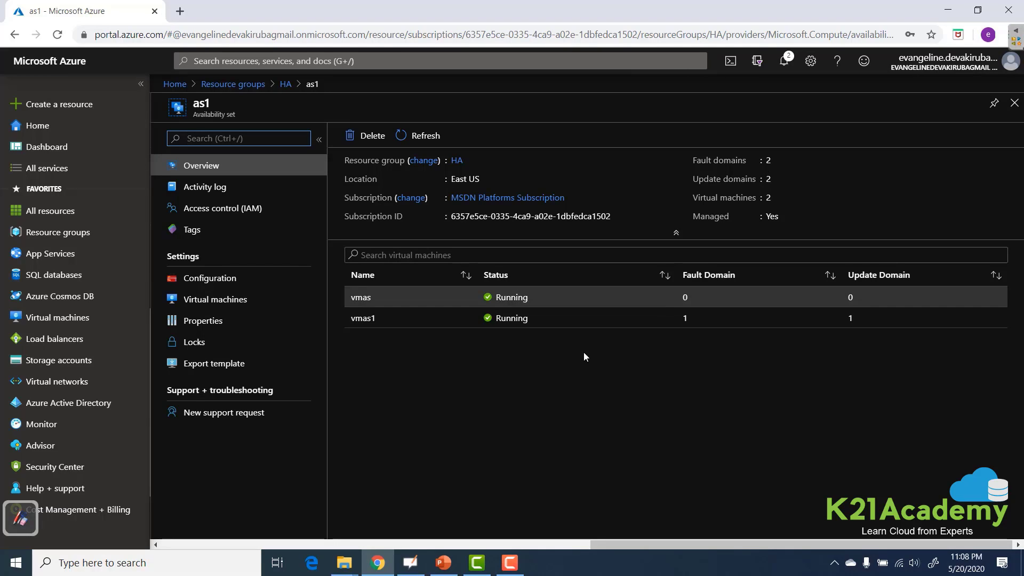
key(alt+Tab)
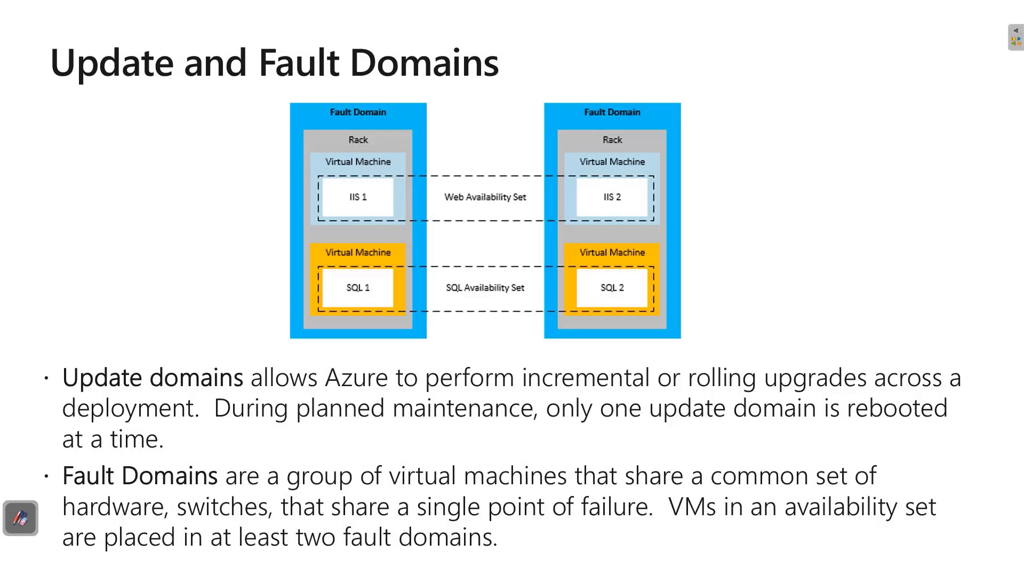
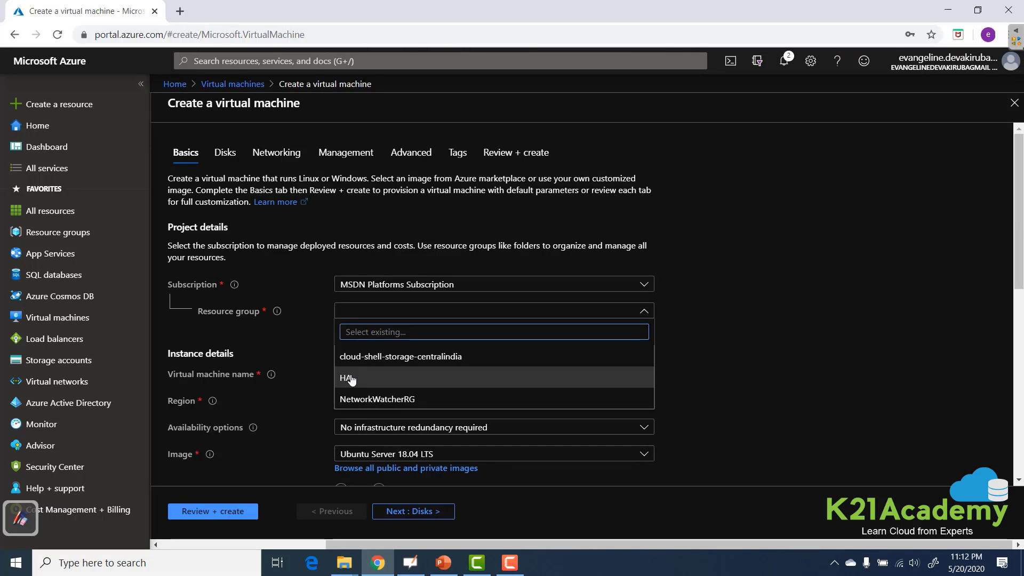
- Assign the new virtual machine to the existing resource group HA and name it vmaz1
click(350, 377)
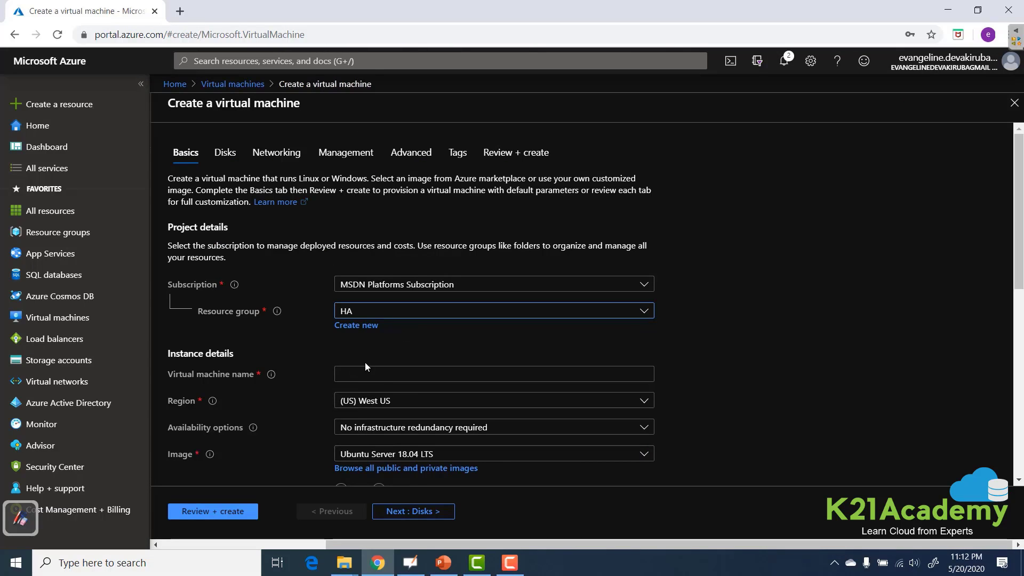
click(365, 374)
text(vm)
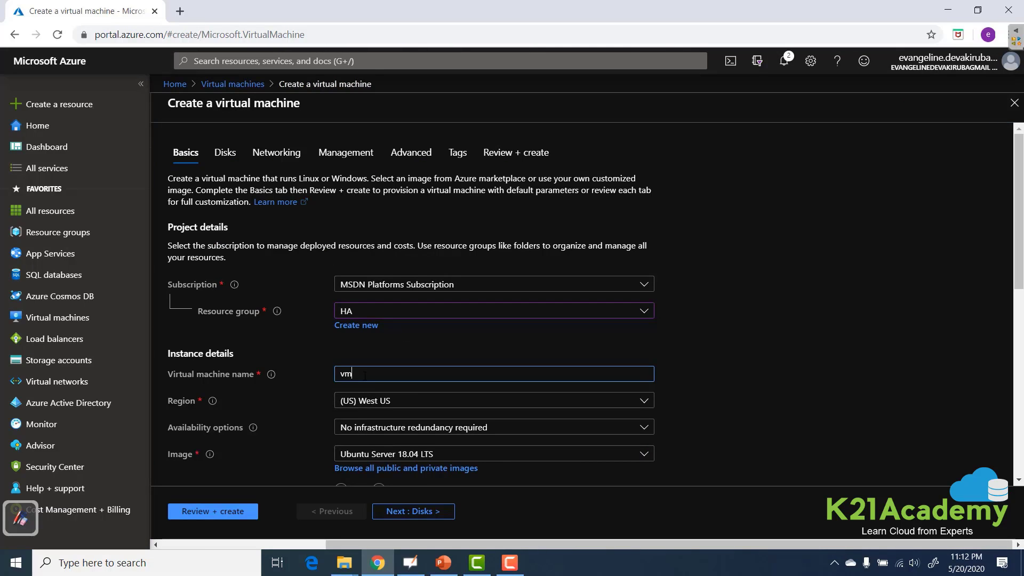
text(az1)
- Set the region of vmaz1 to (US) East US and choose Availability zone as its availability option
scroll(764, 343, down, 3)
click(437, 245)
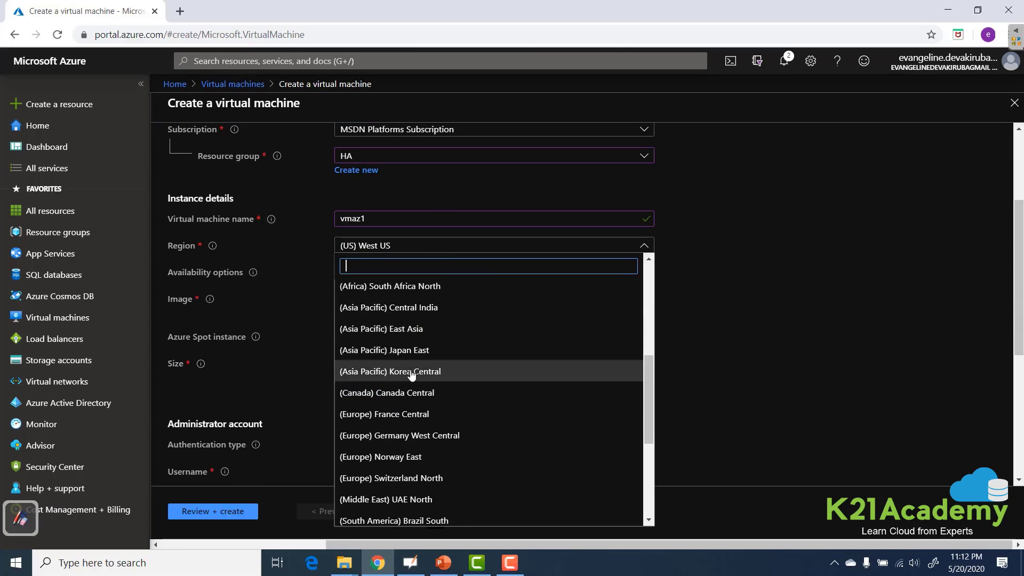
scroll(411, 375, up, 5)
click(400, 311)
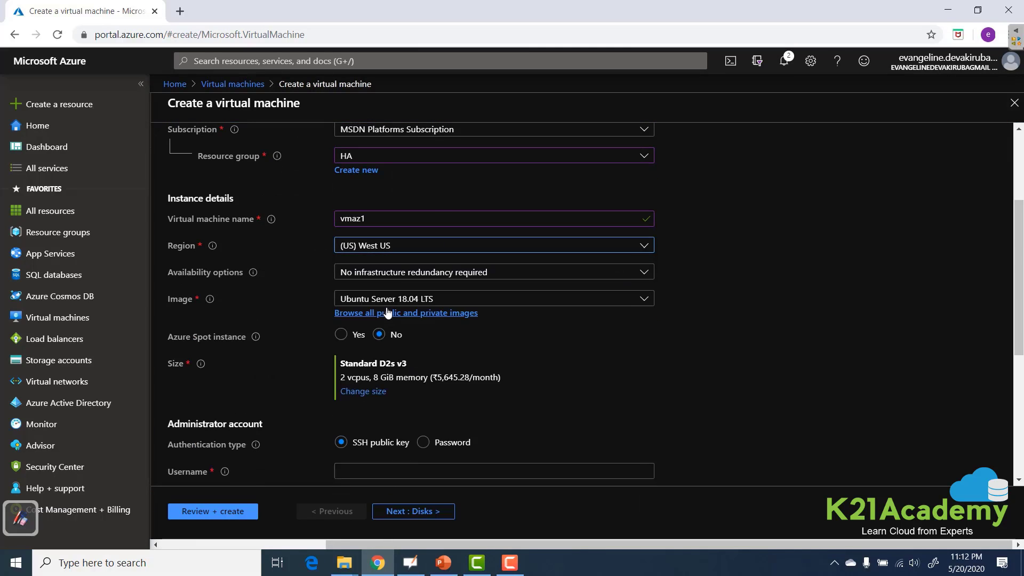
click(643, 272)
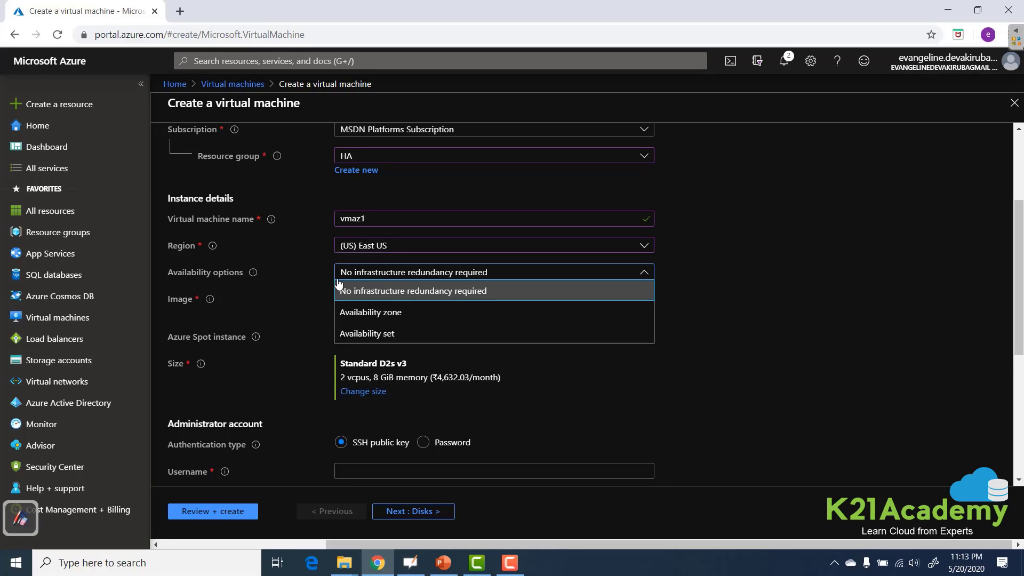
click(374, 314)
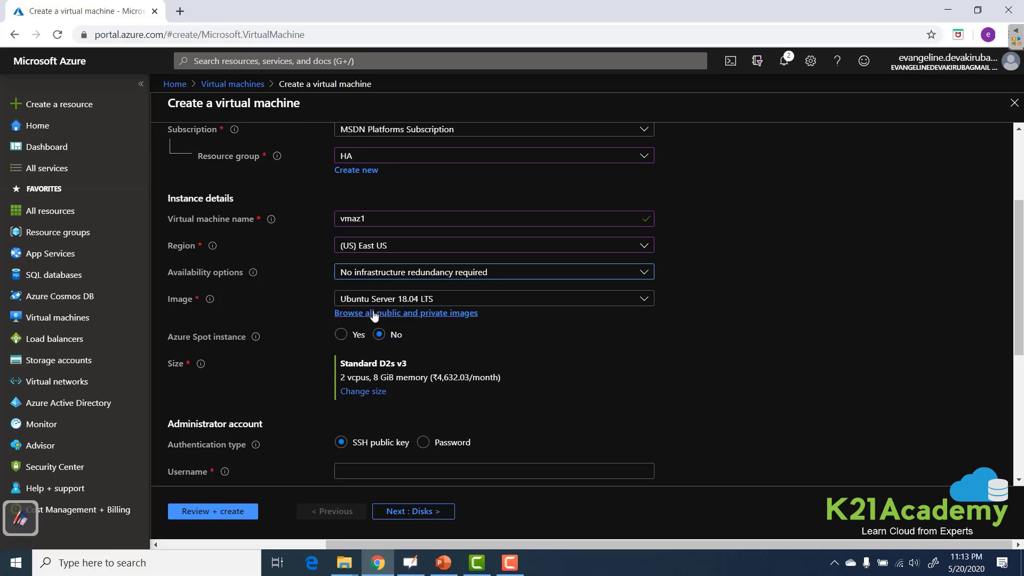
- Compare the availability zones offered in (US) East US and (Asia Pacific) South India, and return the region to (US) East US
click(375, 300)
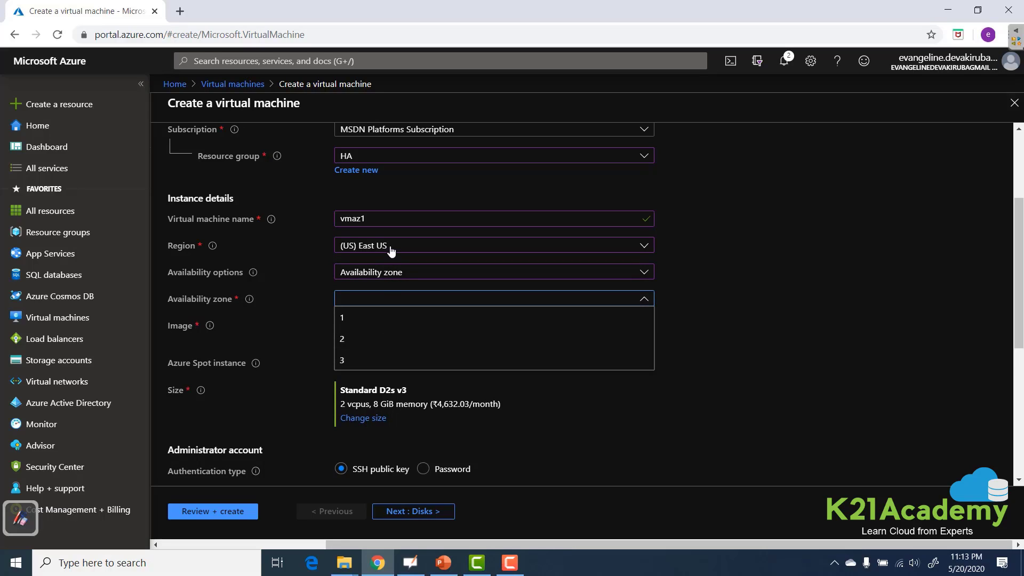
click(792, 253)
click(645, 248)
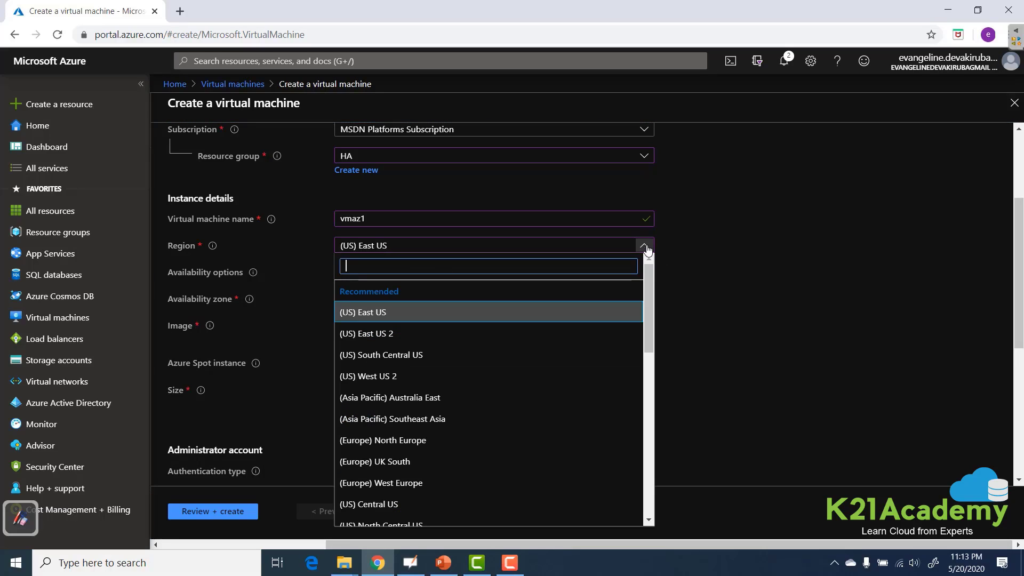
scroll(556, 408, down, 10)
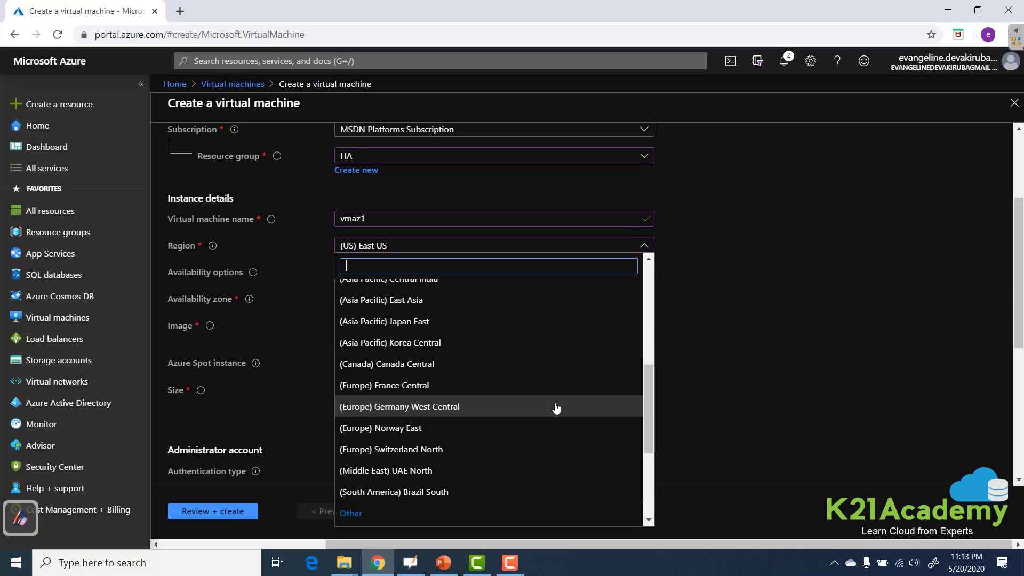
click(422, 452)
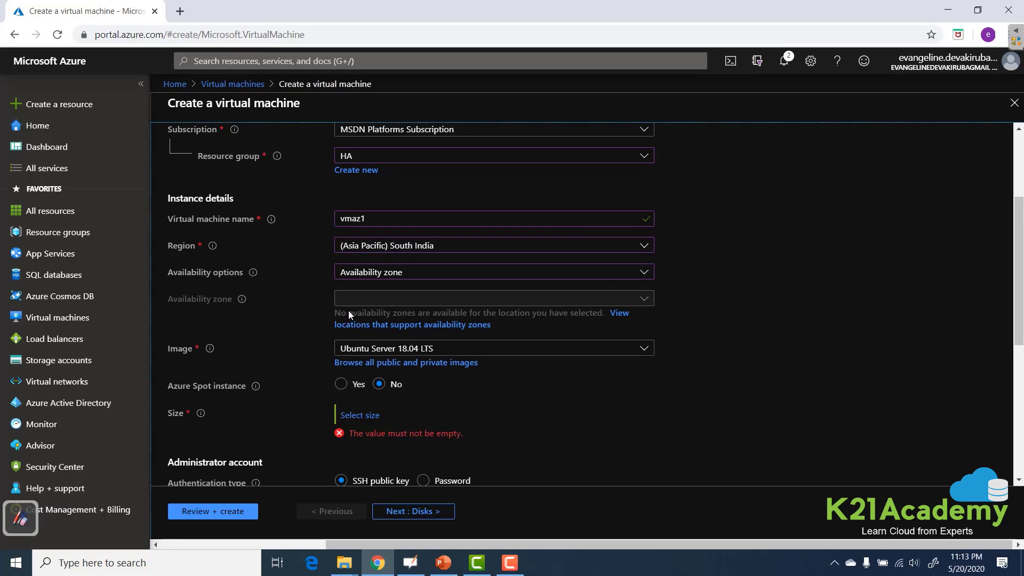
click(649, 249)
scroll(512, 388, up, 10)
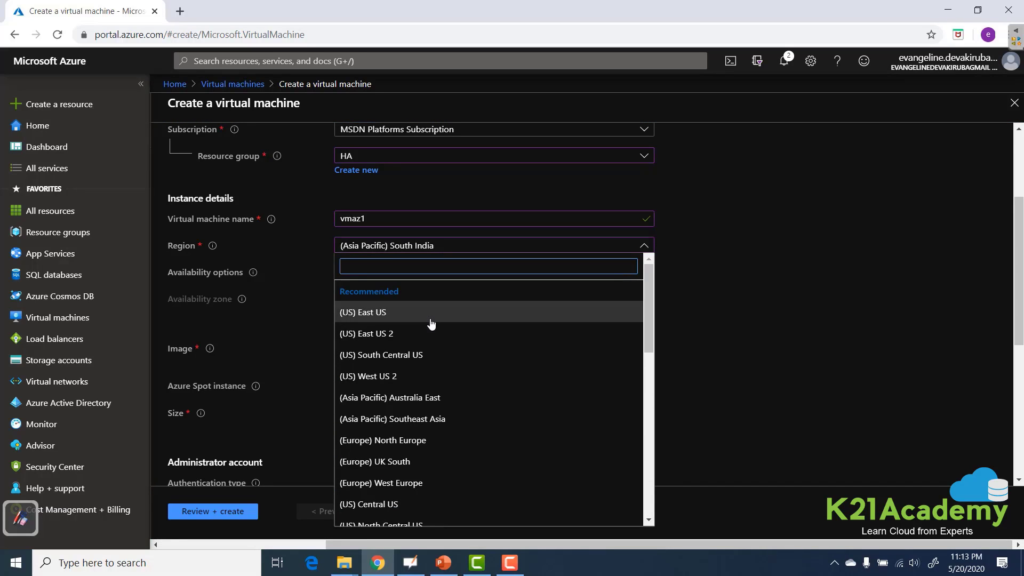
click(431, 319)
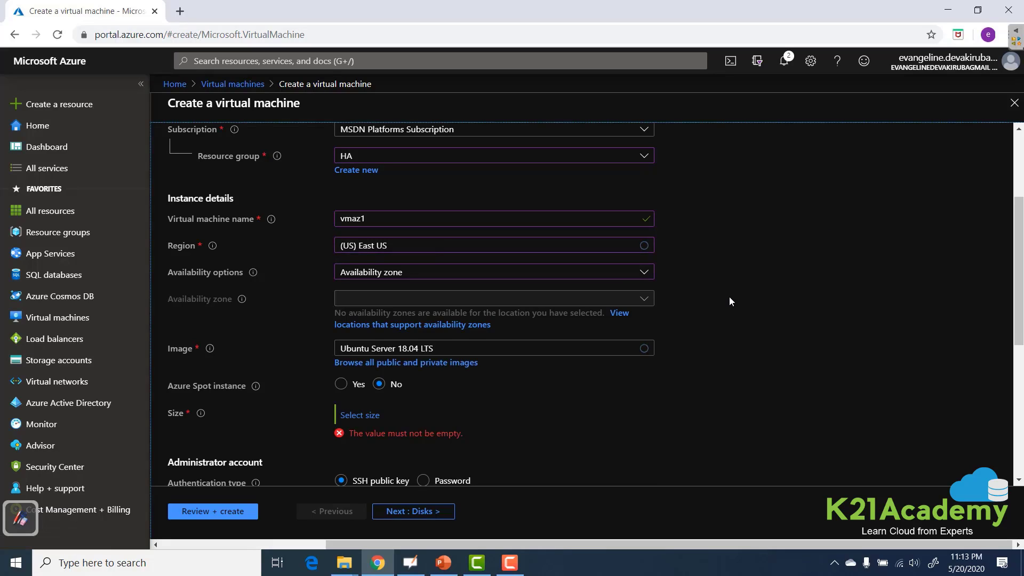
click(531, 297)
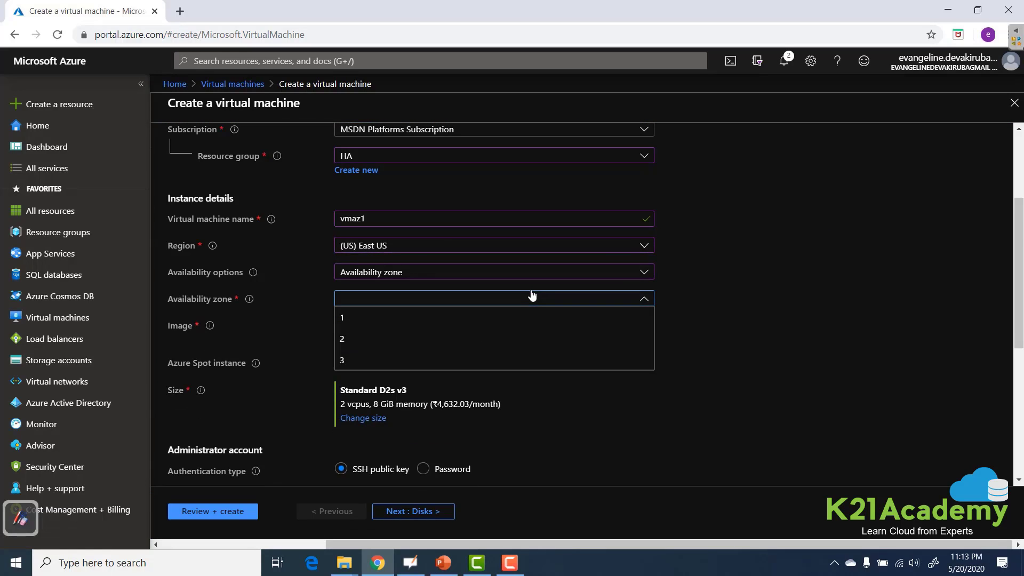
click(827, 244)
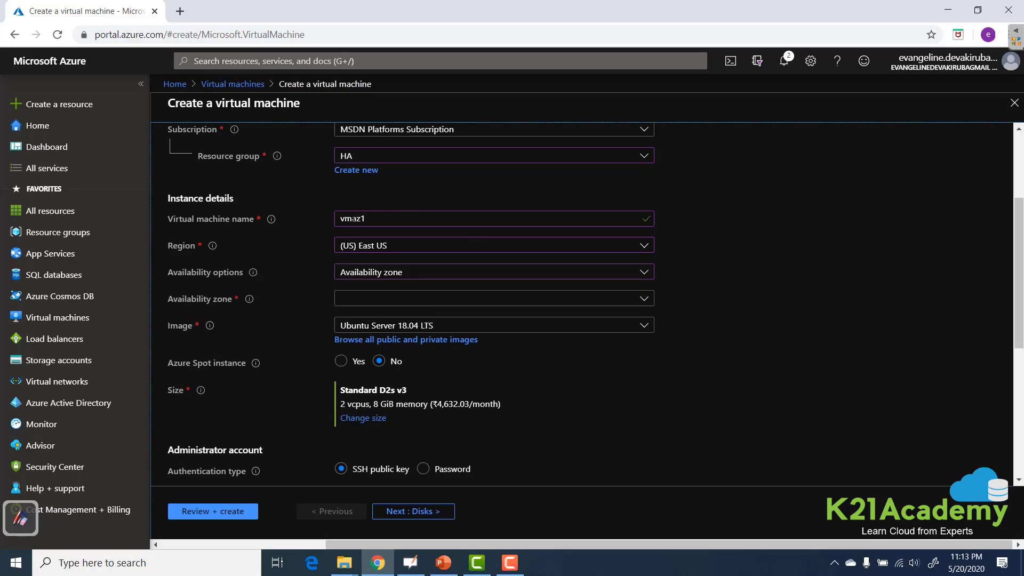
- Place the virtual machine vmaz1 in availability zone 1
double_click(381, 219)
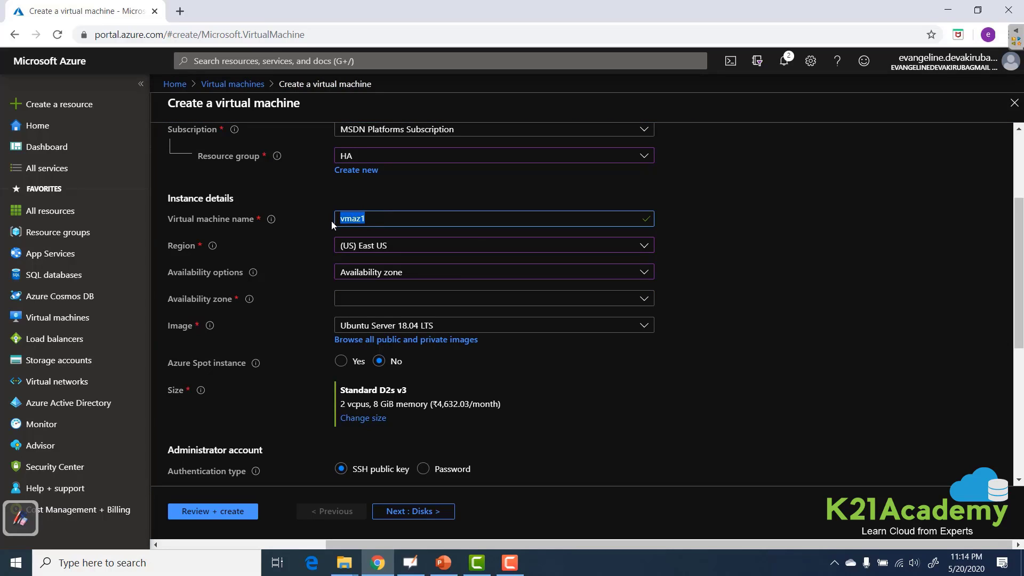
click(386, 298)
click(376, 326)
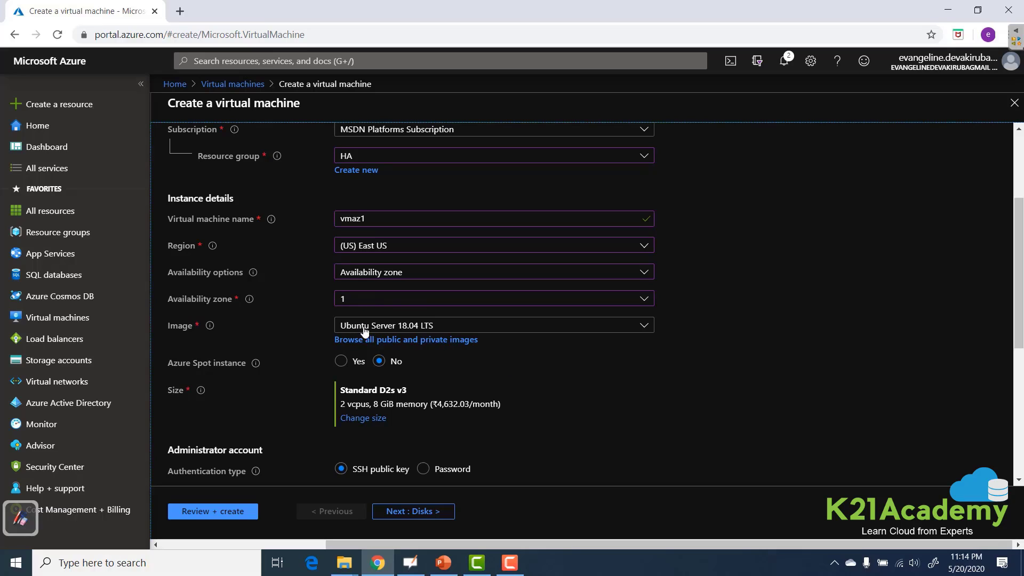
- Change the size of vmaz1 to Standard DS1_v2
scroll(453, 320, down, 3)
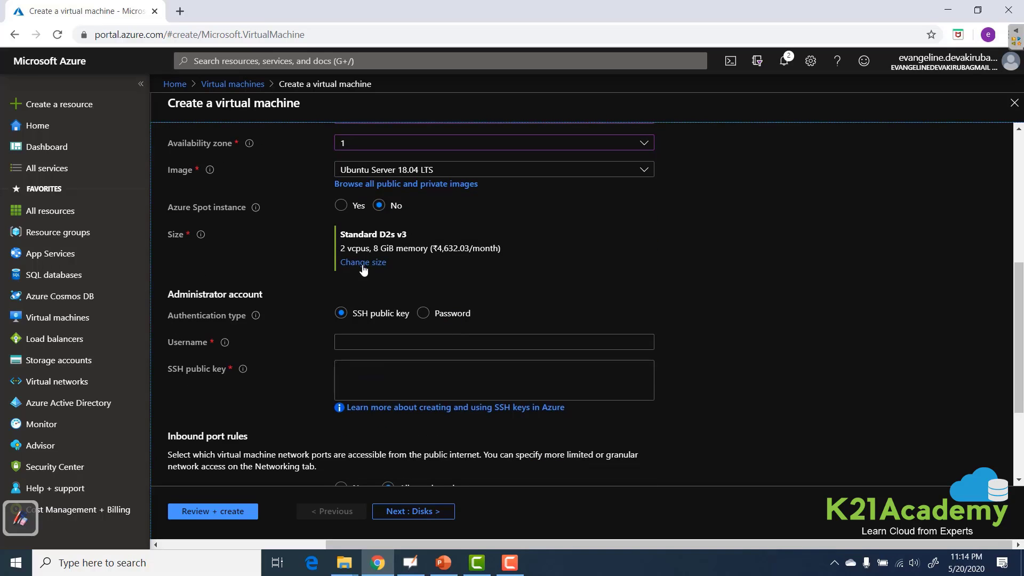
click(362, 262)
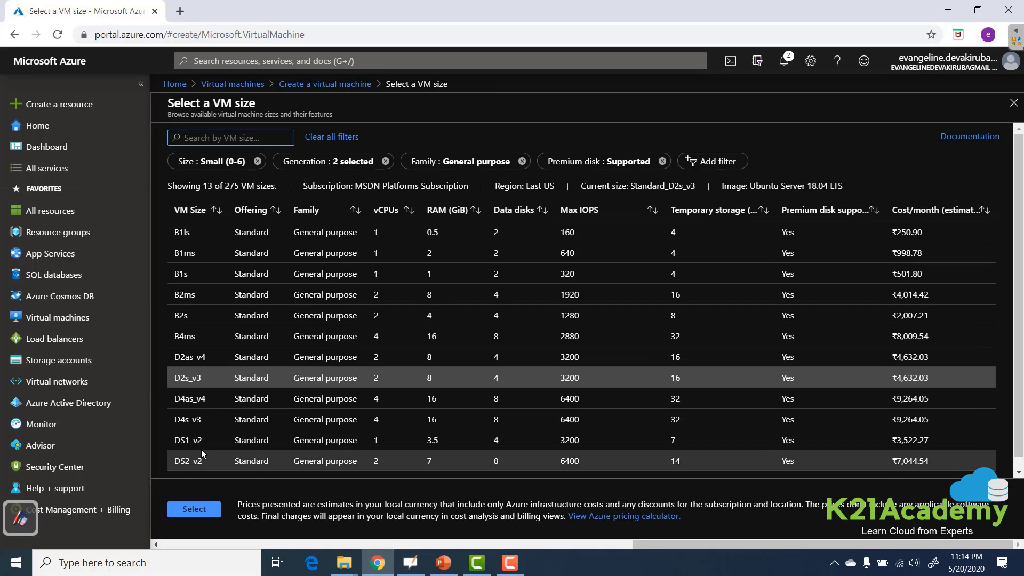
click(195, 441)
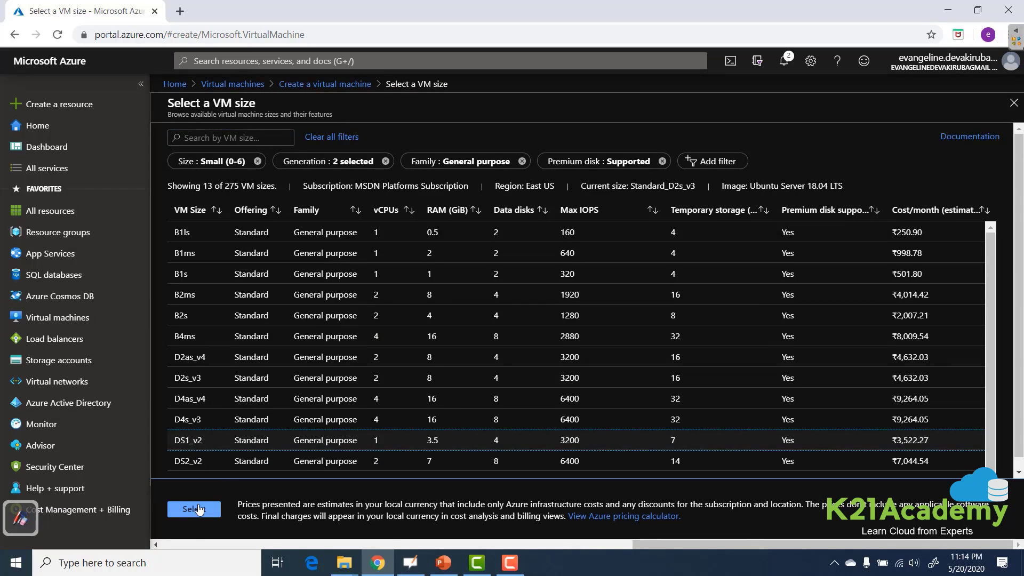
click(197, 509)
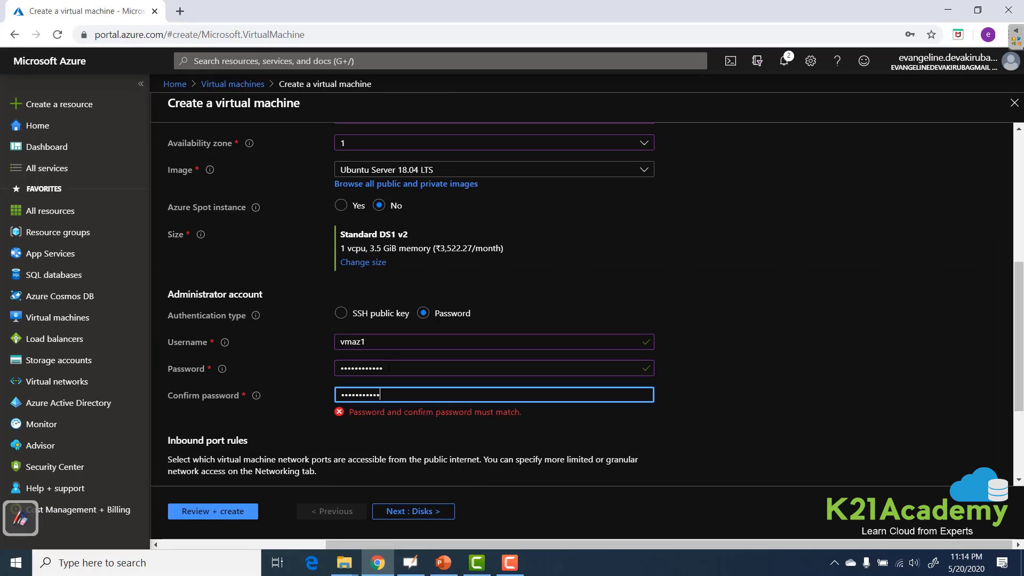
- Complete the confirm password entry for the administrator account of vmaz1
text(**)
click(829, 364)
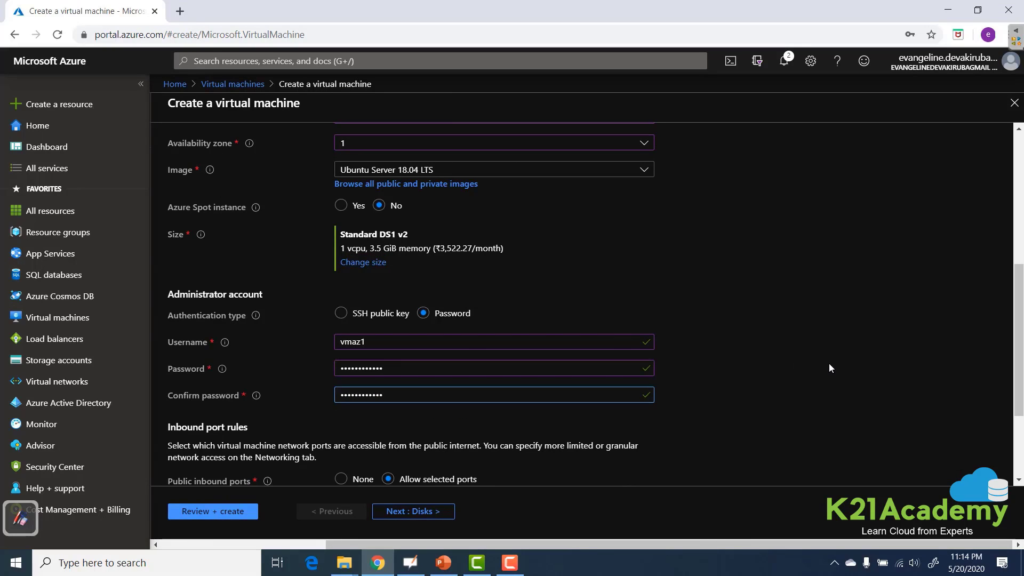
- Allow HTTP (80) and HTTPS (443) as public inbound ports on vmaz1 in addition to SSH (22)
scroll(830, 363, down, 3)
click(401, 375)
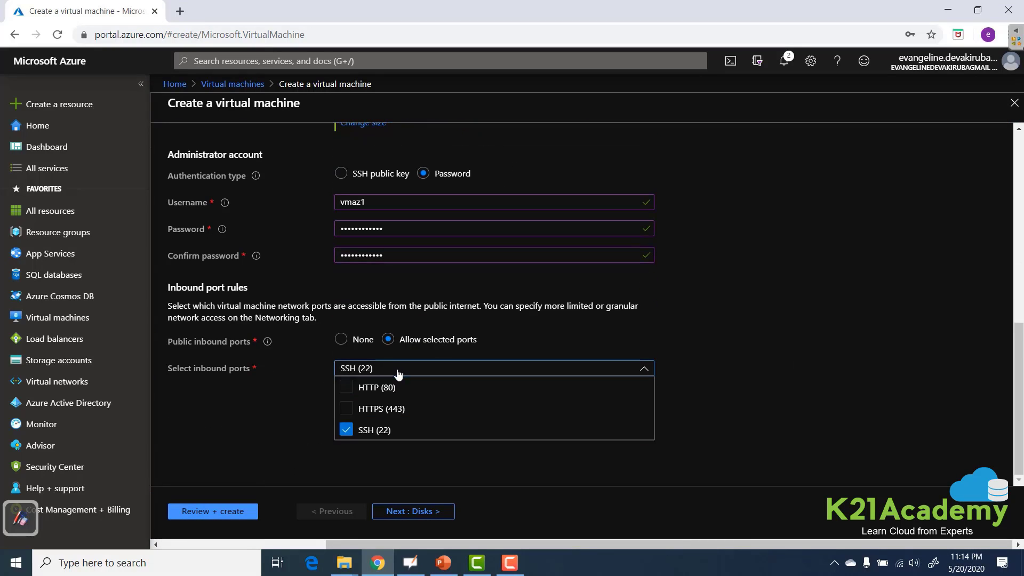
click(359, 388)
click(355, 408)
click(788, 339)
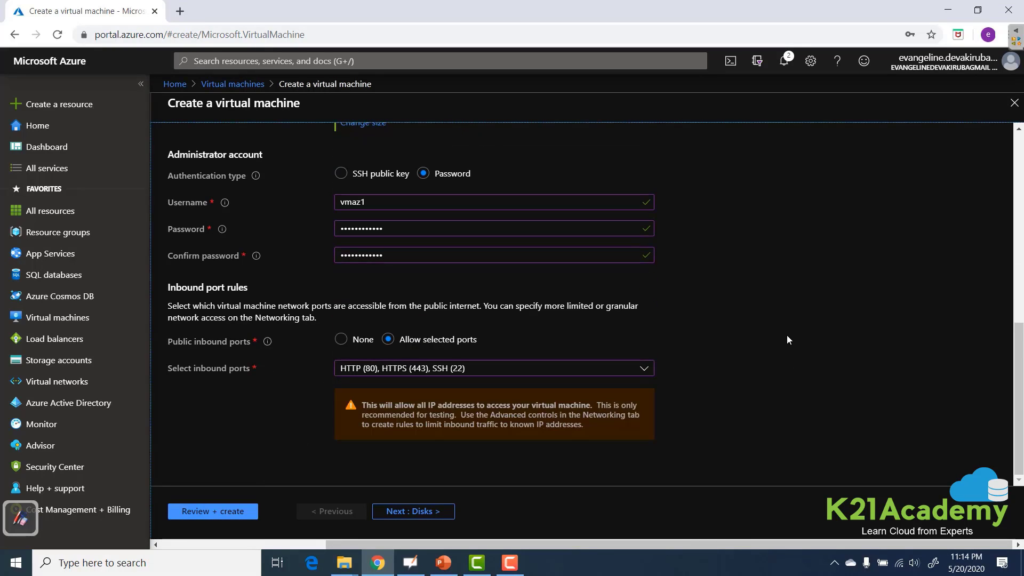
- Keep the default disks for vmaz1 and make its new public IP address vmaz1-ip zone-redundant
click(400, 511)
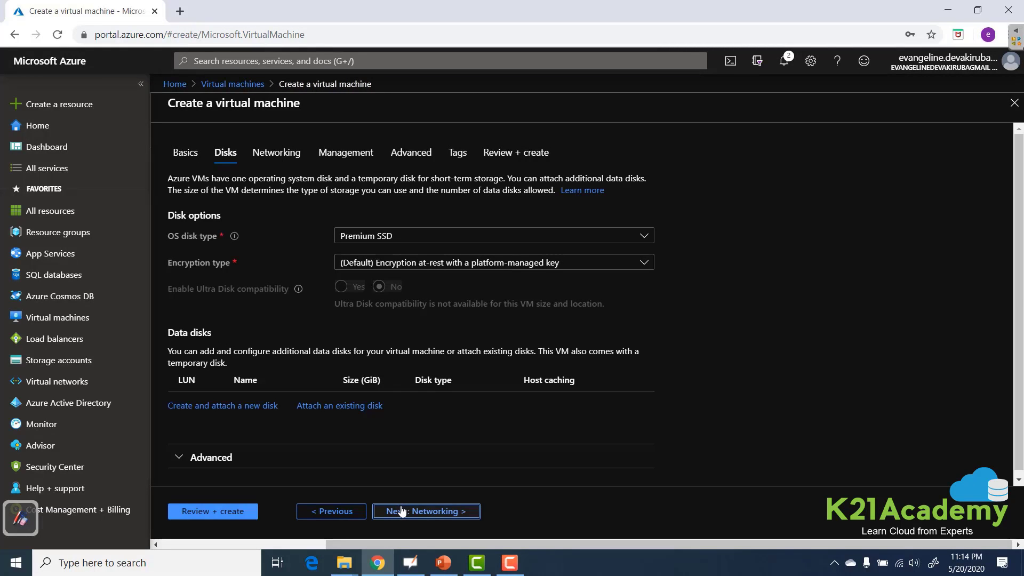
click(400, 510)
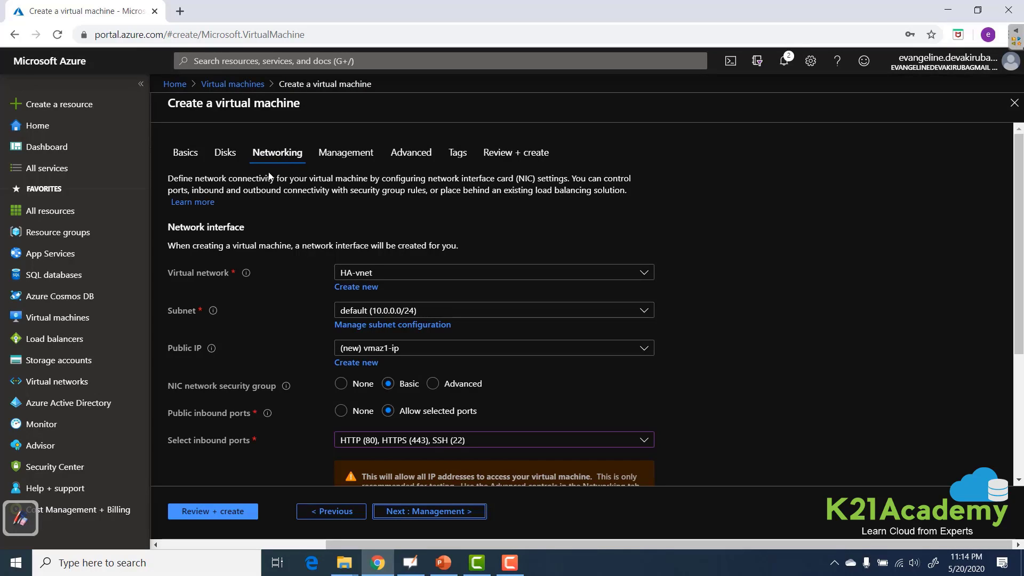
click(354, 364)
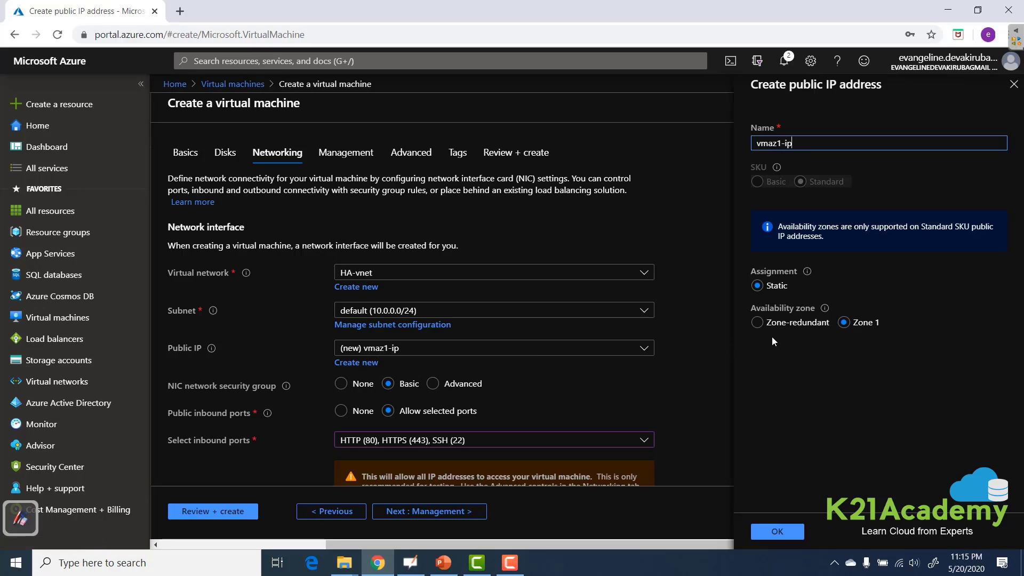
click(758, 325)
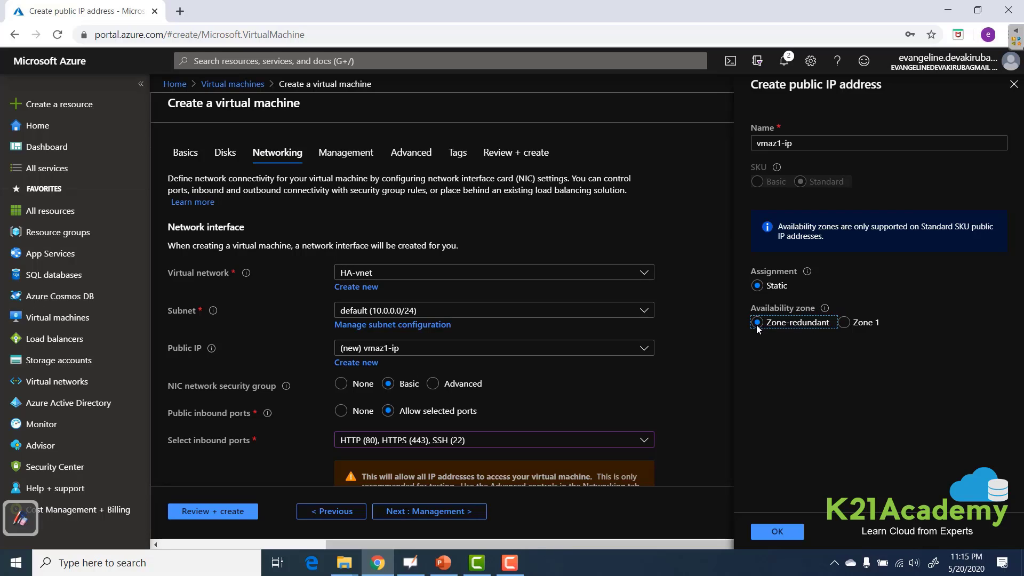
click(777, 532)
- Turn off boot diagnostics and auto-shutdown for vmaz1, and deploy the virtual machine
scroll(737, 276, down, 4)
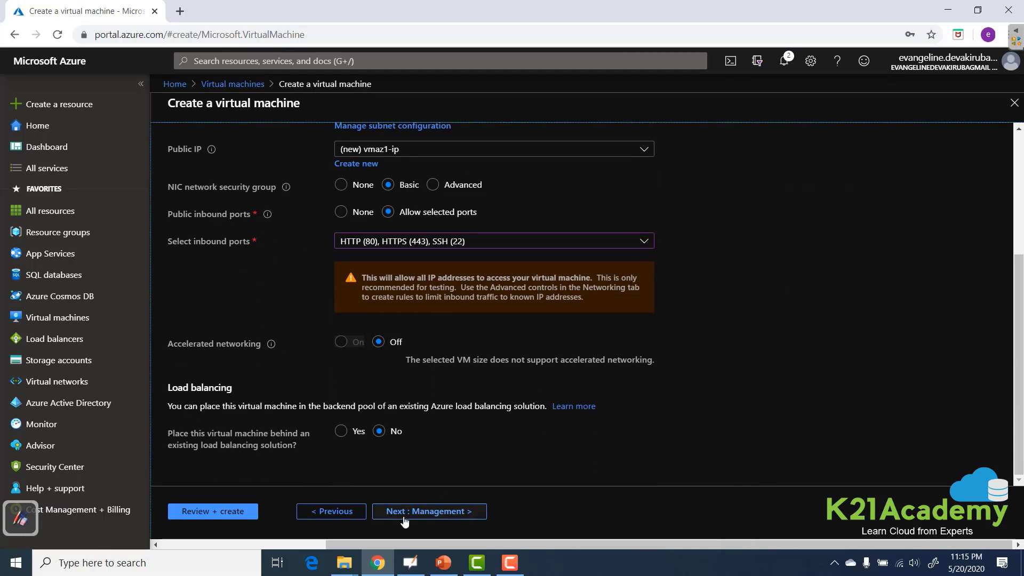
click(395, 512)
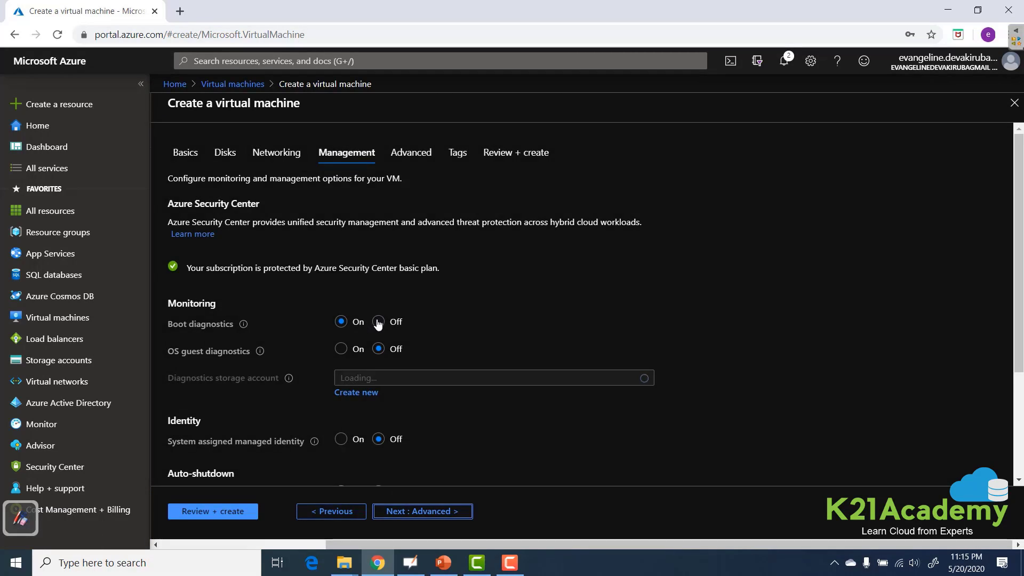
click(378, 323)
scroll(378, 323, down, 3)
click(377, 283)
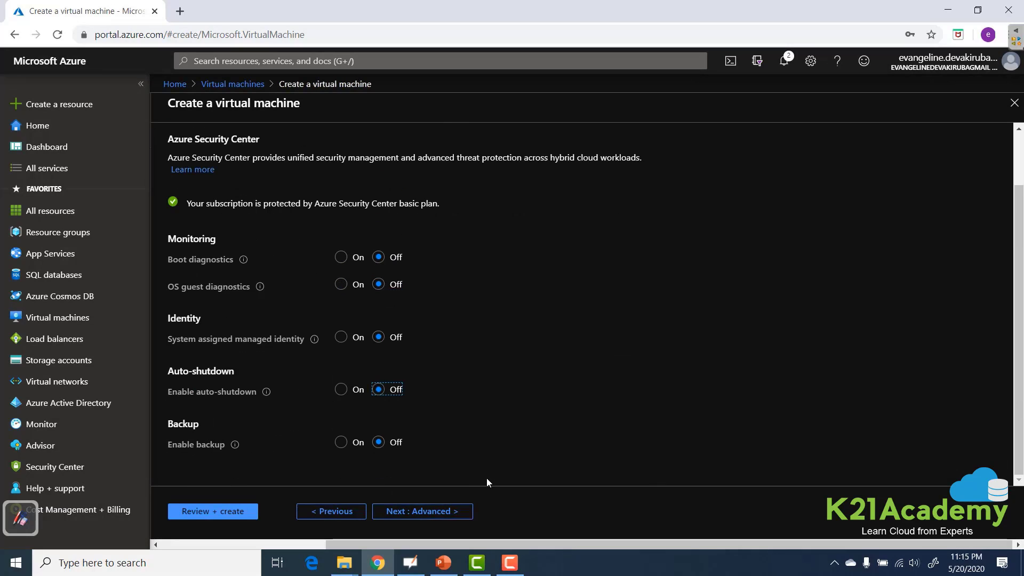
click(228, 515)
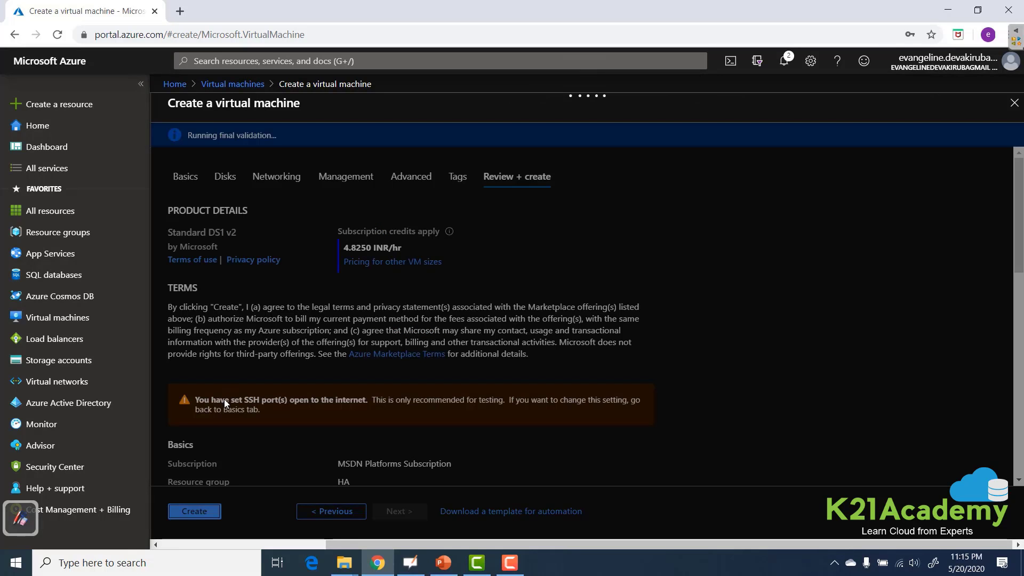
click(194, 511)
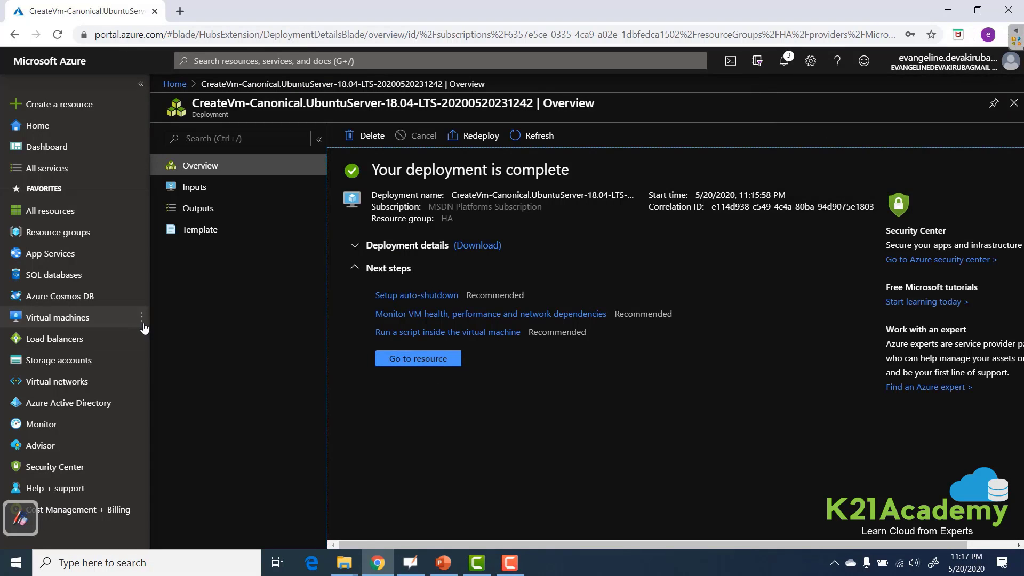
- Start another virtual machine in resource group HA and name it vmaz2
click(64, 318)
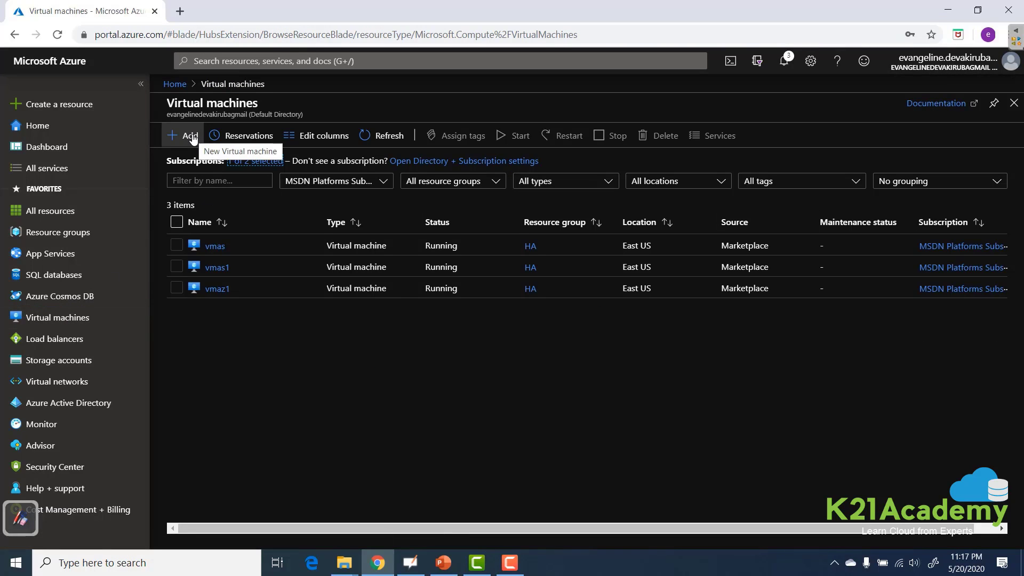
click(192, 136)
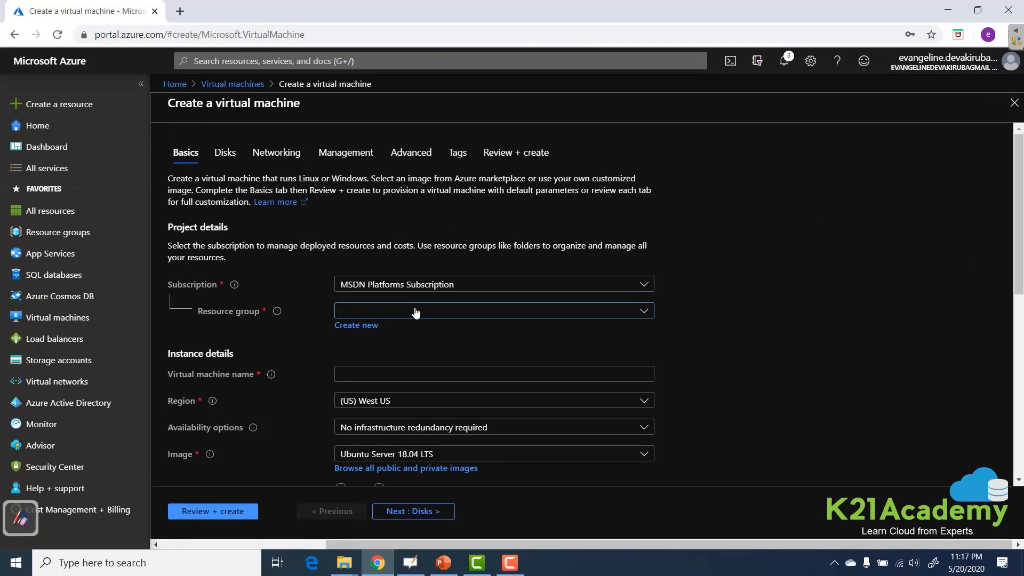
click(412, 311)
click(767, 287)
scroll(767, 288, down, 3)
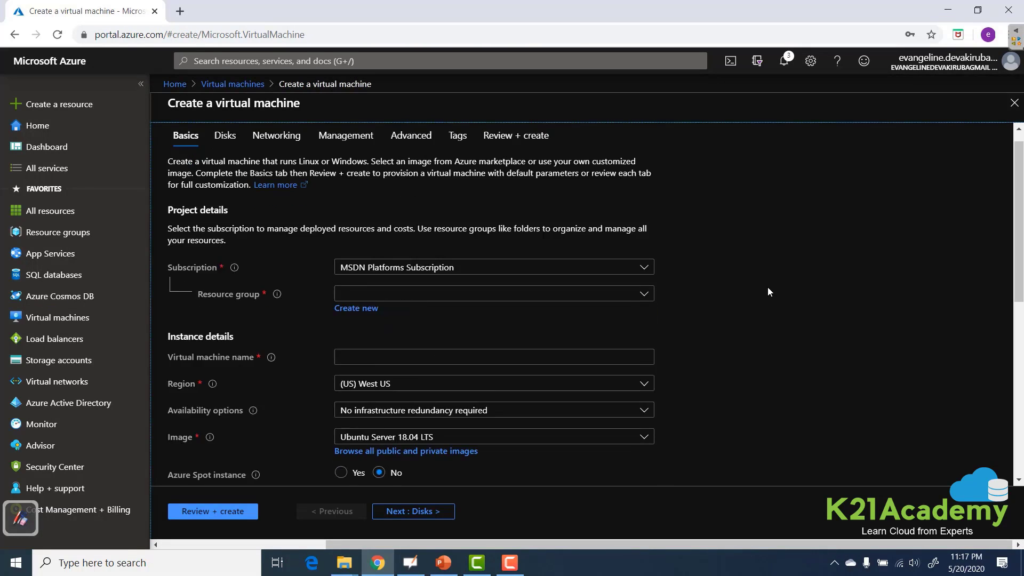
click(415, 219)
text(vmaz2)
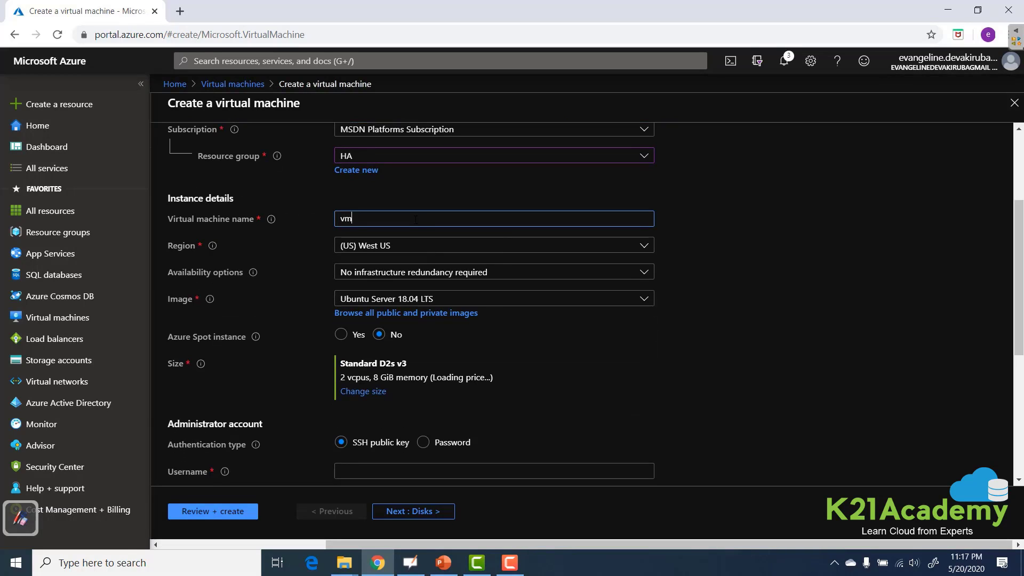
- Set the region of vmaz2 to (US) East US and place it in availability zone 2
click(426, 250)
click(393, 319)
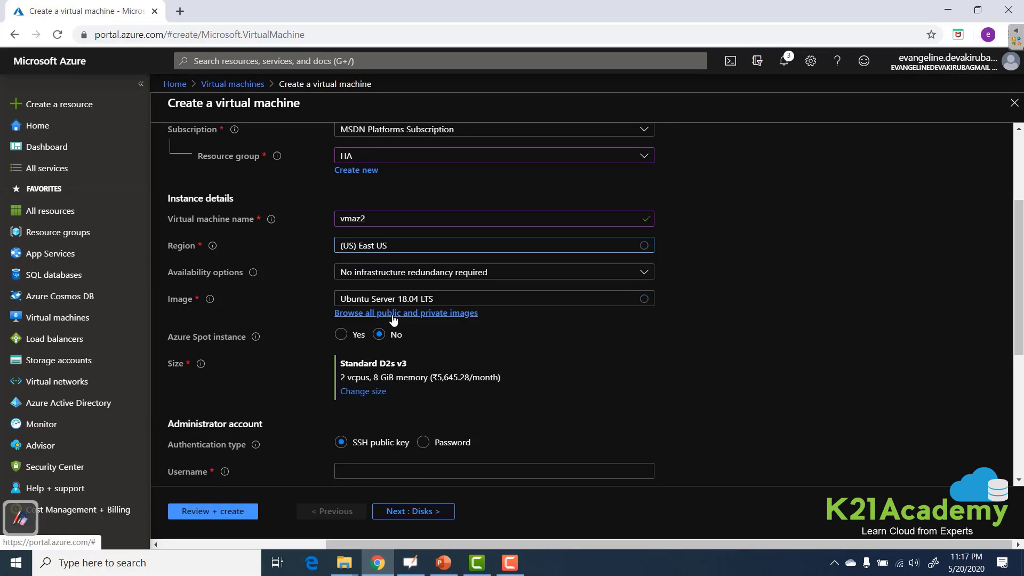
click(640, 273)
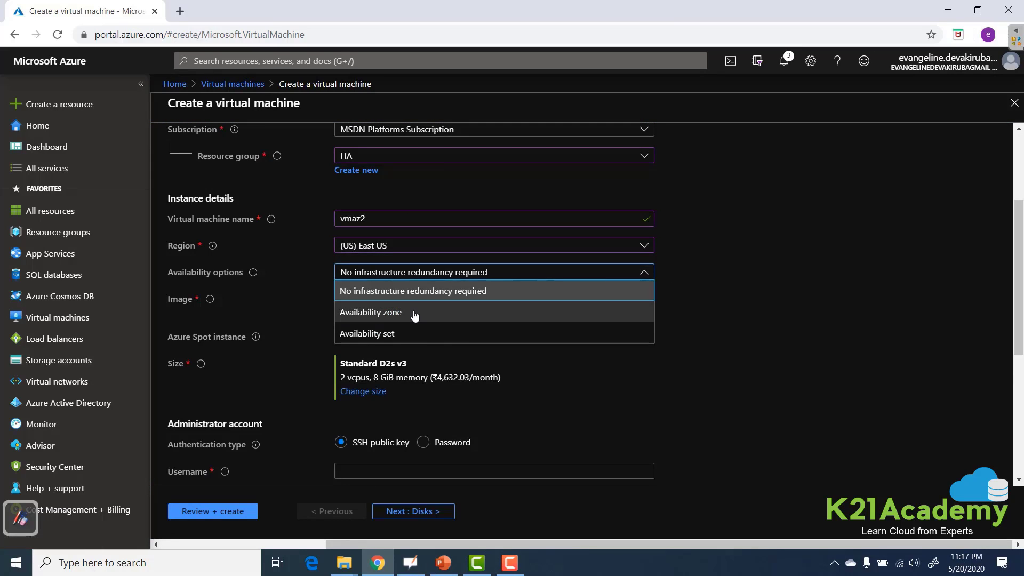
click(415, 313)
click(403, 307)
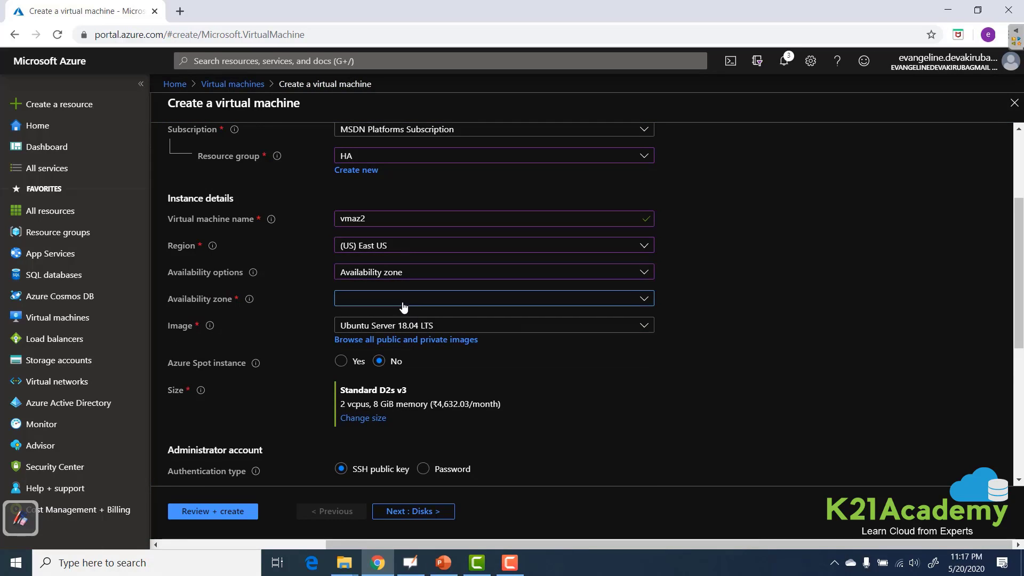
click(368, 347)
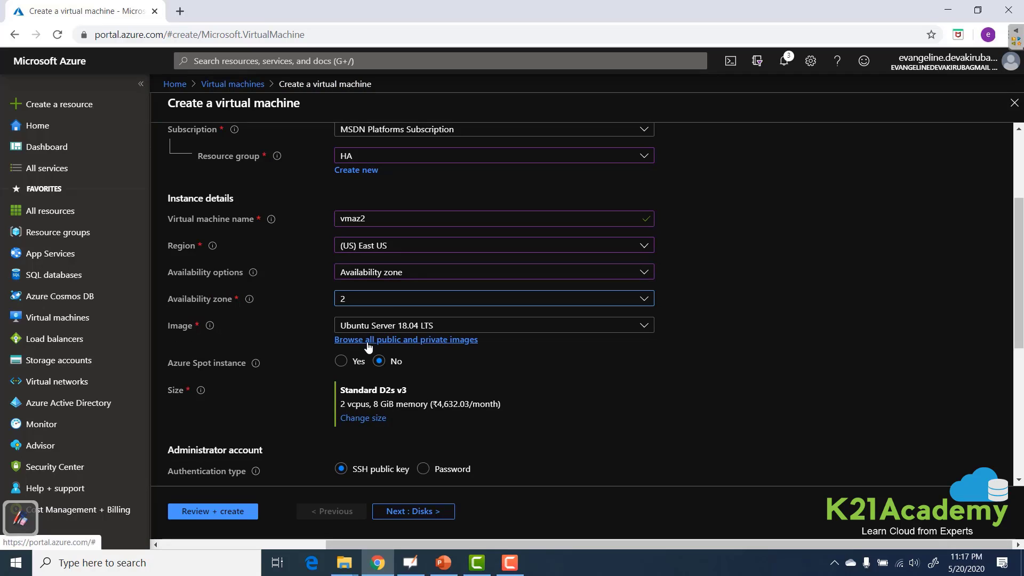
- Change the size of vmaz2 to Standard DS1_v2
scroll(654, 363, down, 4)
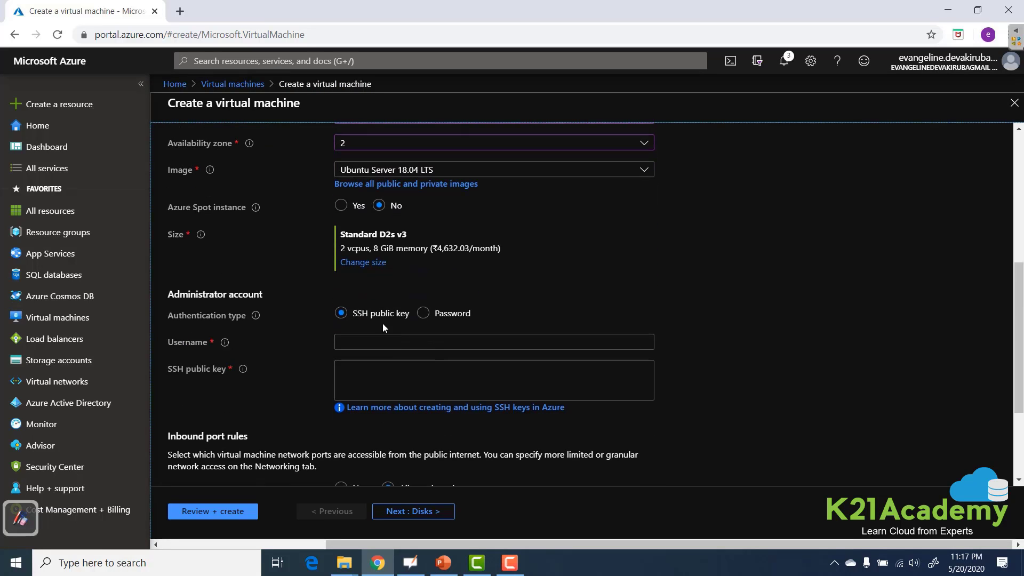
click(363, 263)
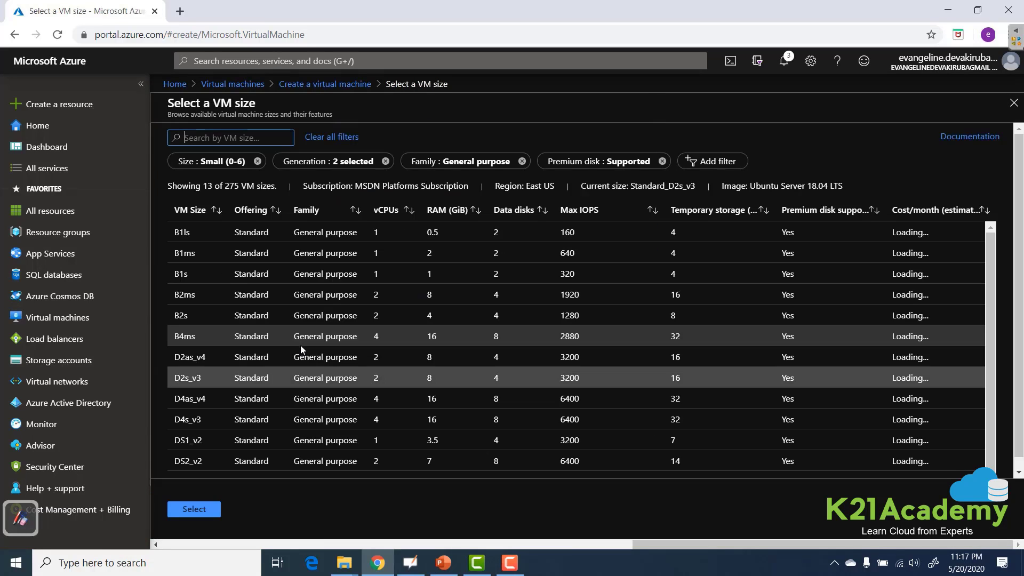
click(197, 443)
click(193, 508)
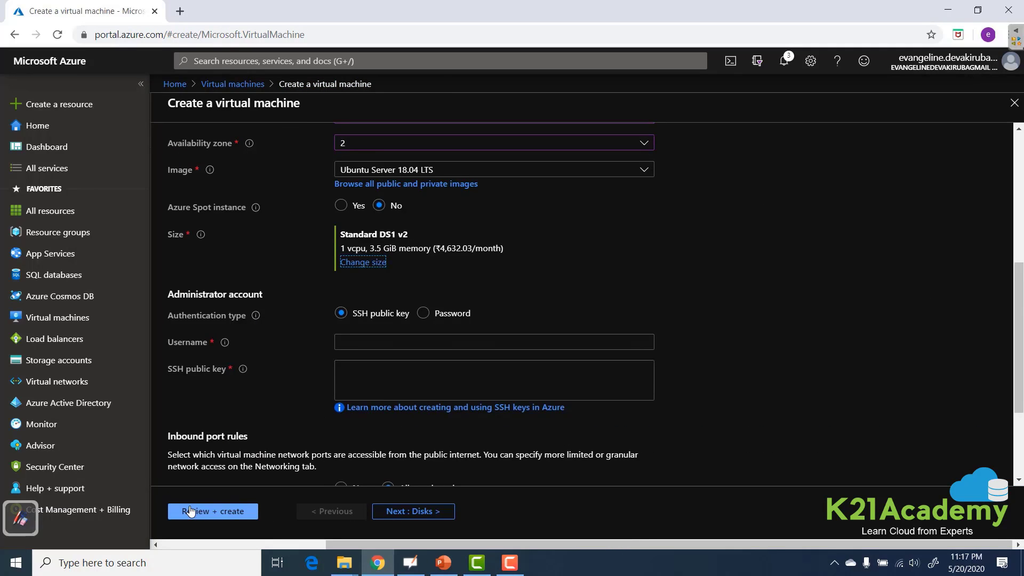
- Set up password authentication for vmaz2 with username vmaz2 and the administrator password, and add HTTP (80) and HTTPS (443) to its inbound ports
click(424, 313)
scroll(722, 368, down, 3)
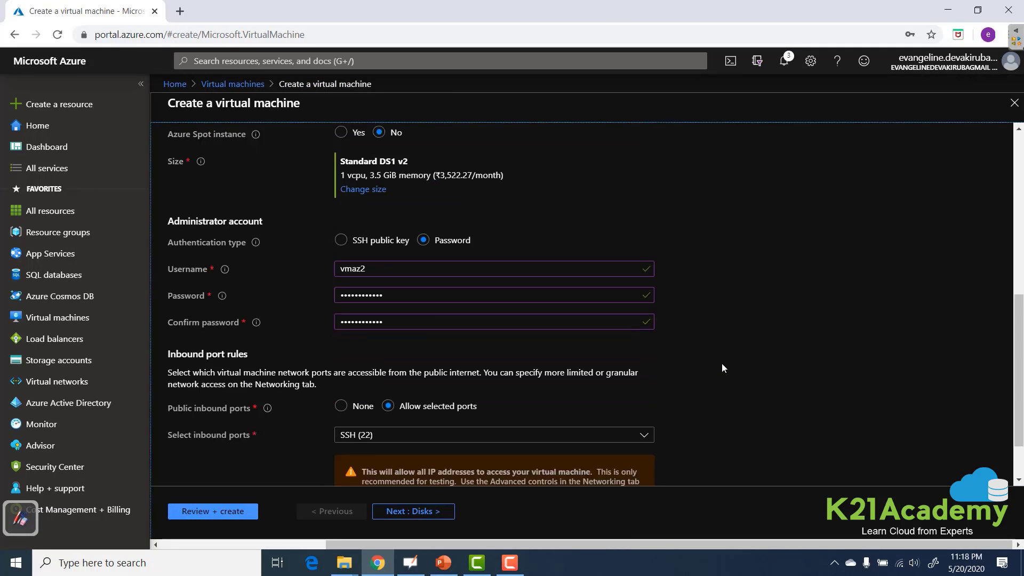
click(379, 371)
click(362, 389)
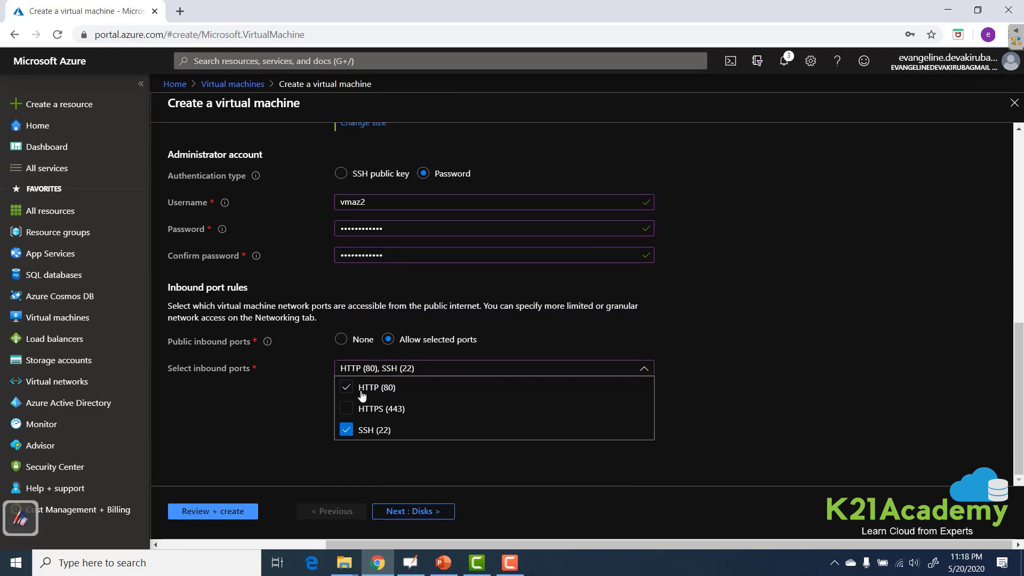
click(363, 409)
- Make the new public IP address vmaz2-ip zone-redundant and deploy the virtual machine vmaz2
click(430, 514)
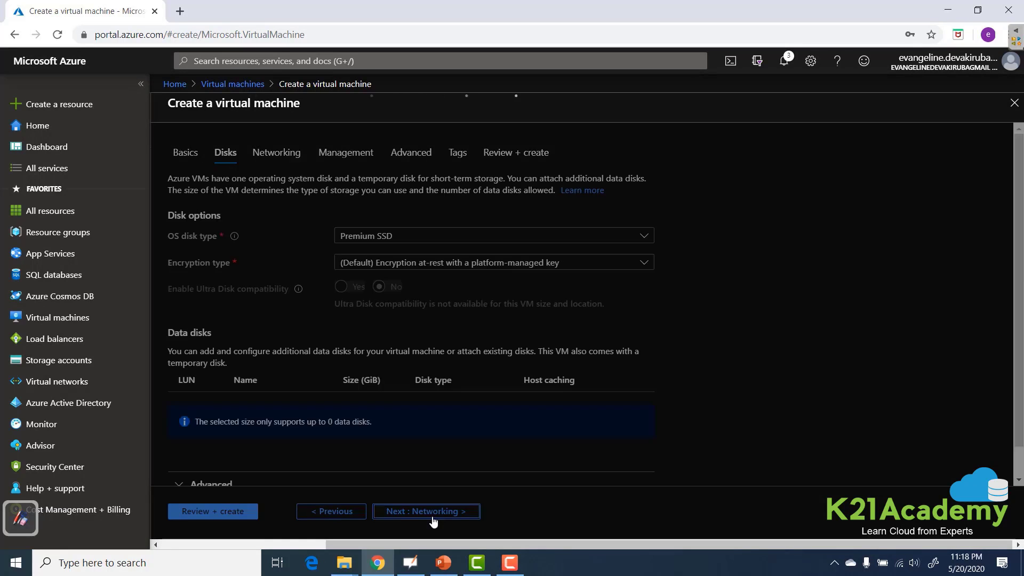
click(432, 517)
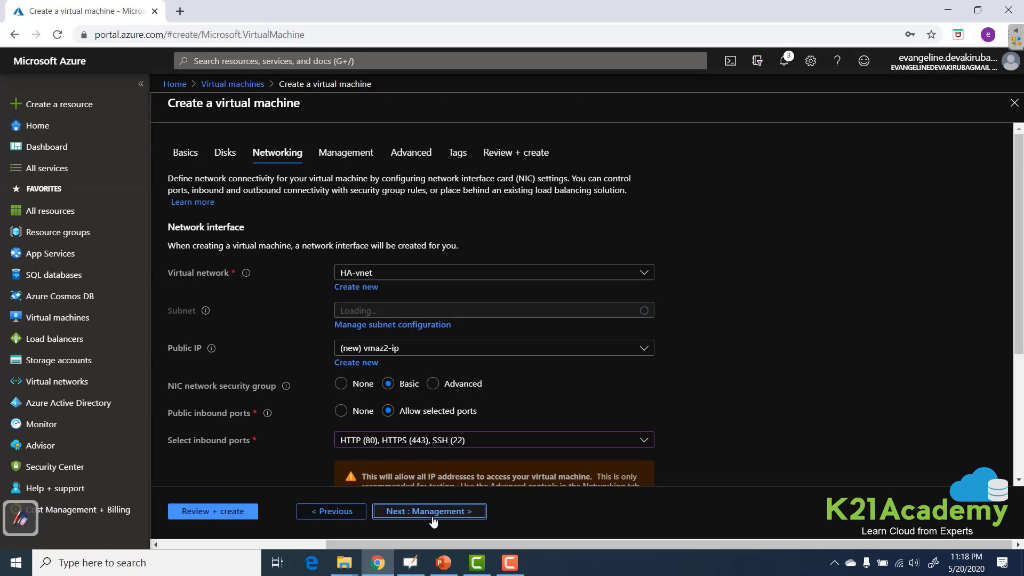
click(356, 363)
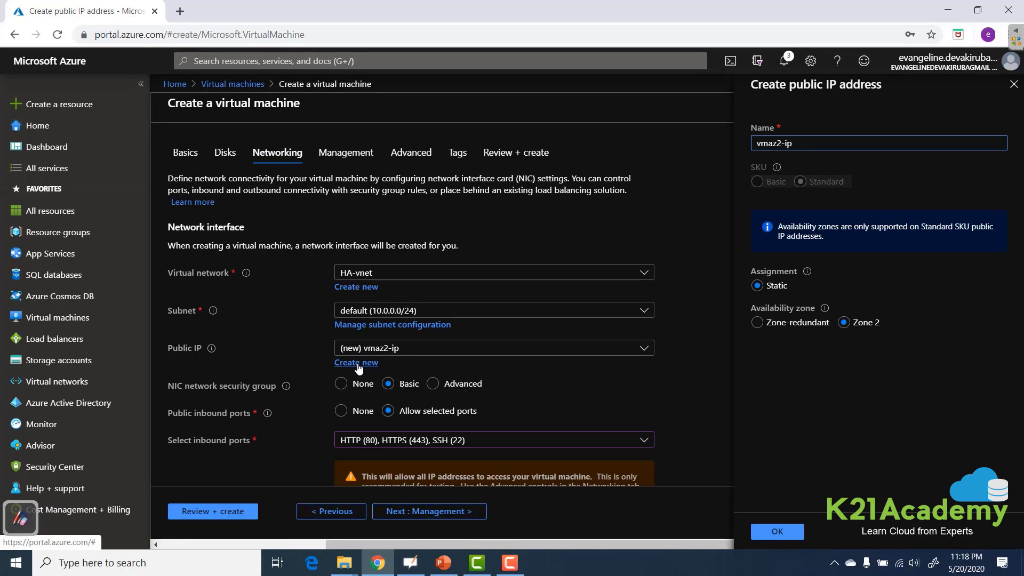
click(758, 323)
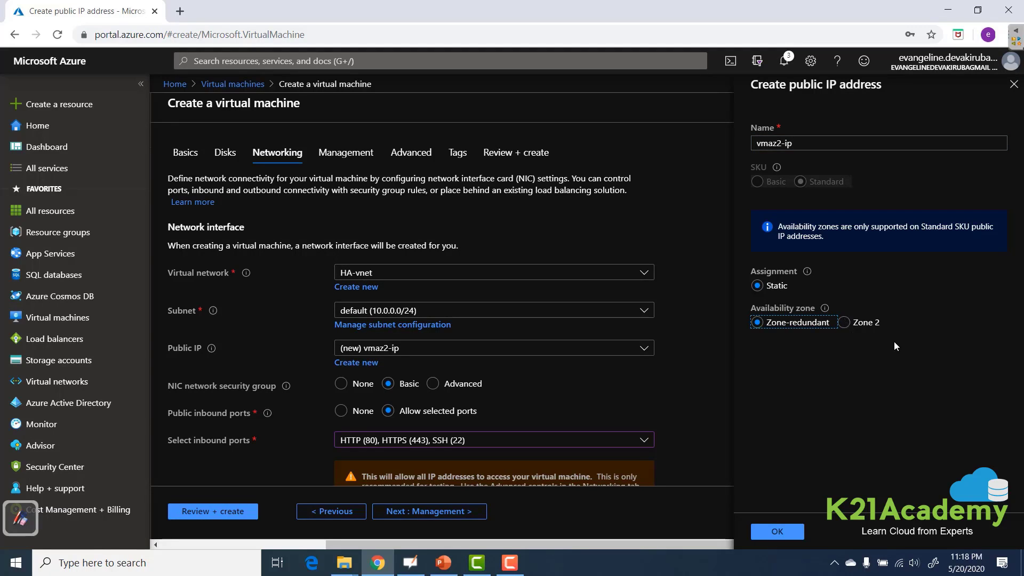
click(774, 531)
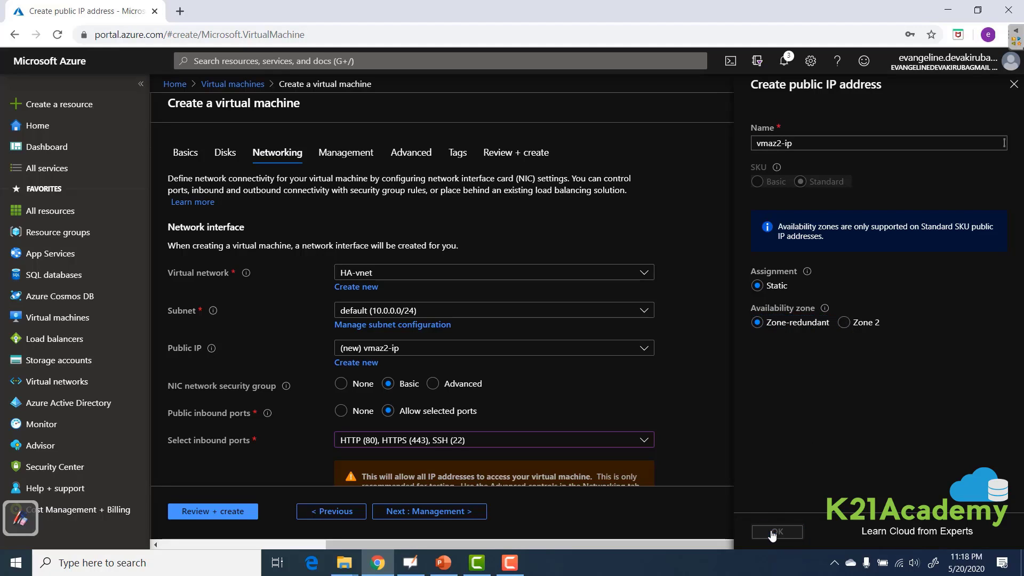
click(517, 153)
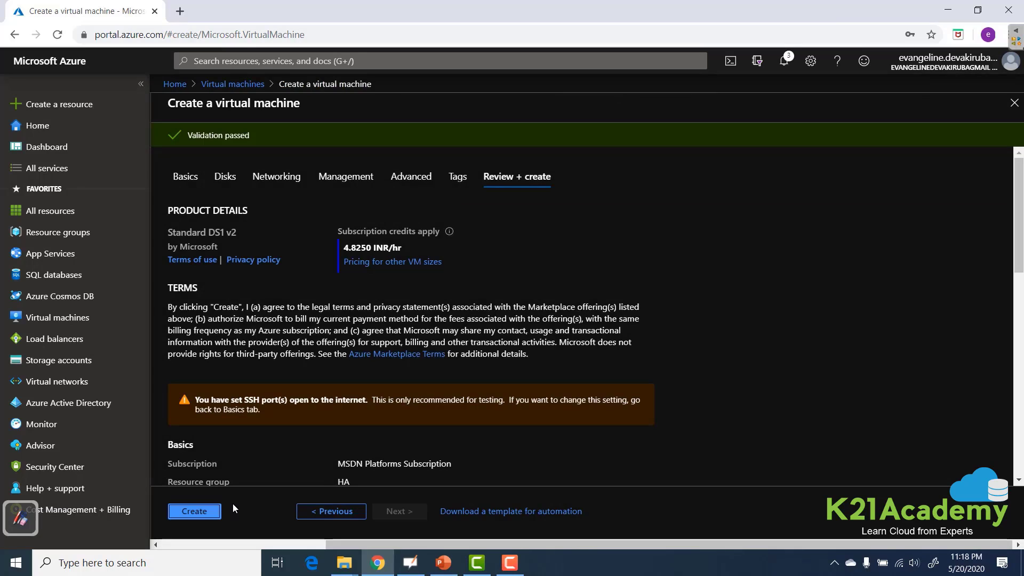
click(194, 511)
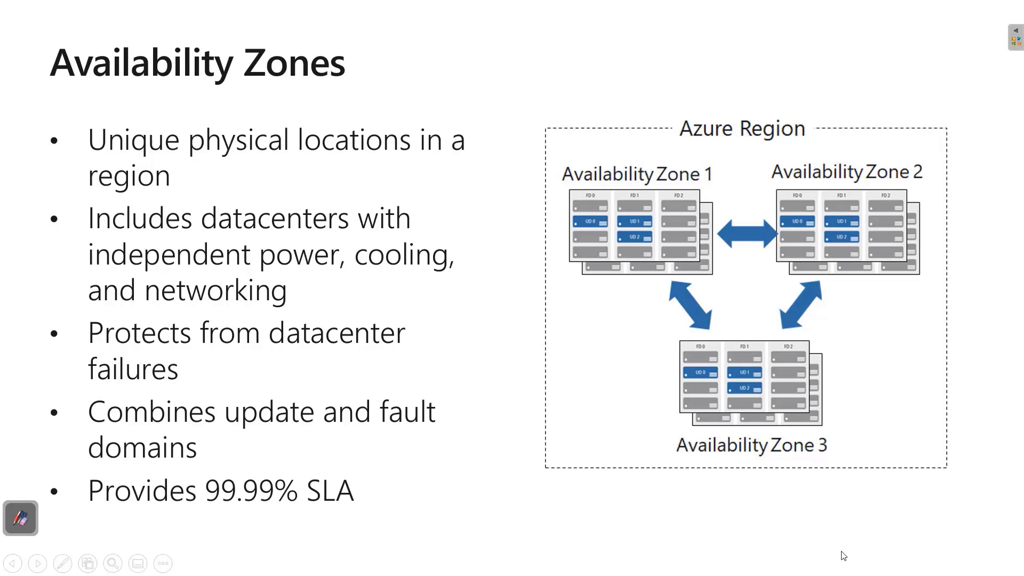
key(ctrl+p)
mouse_move(421, 55)
mouse_down()
mouse_move(430, 66)
mouse_move(439, 49)
mouse_move(504, 42)
mouse_move(501, 63)
mouse_move(428, 82)
mouse_up()
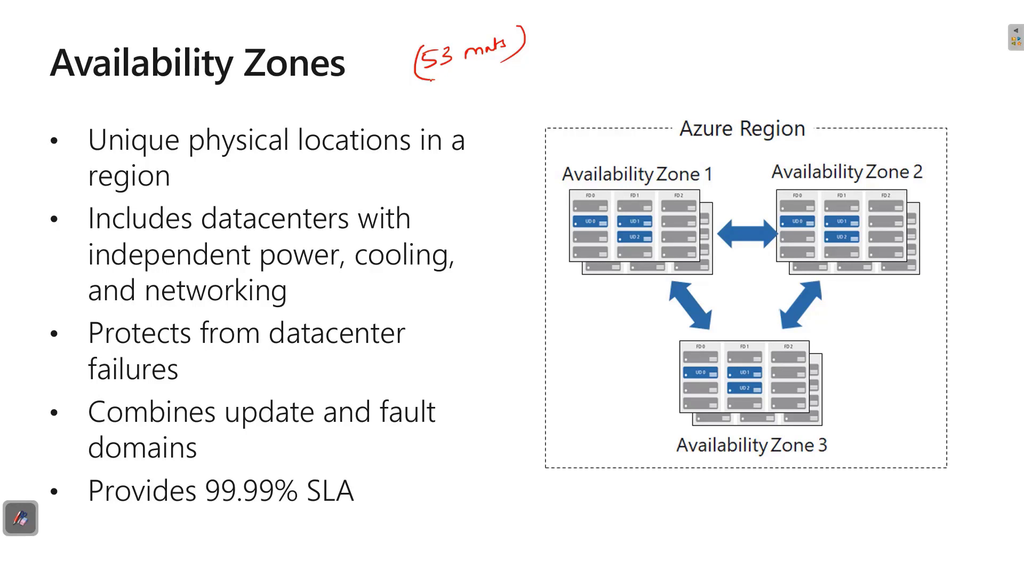